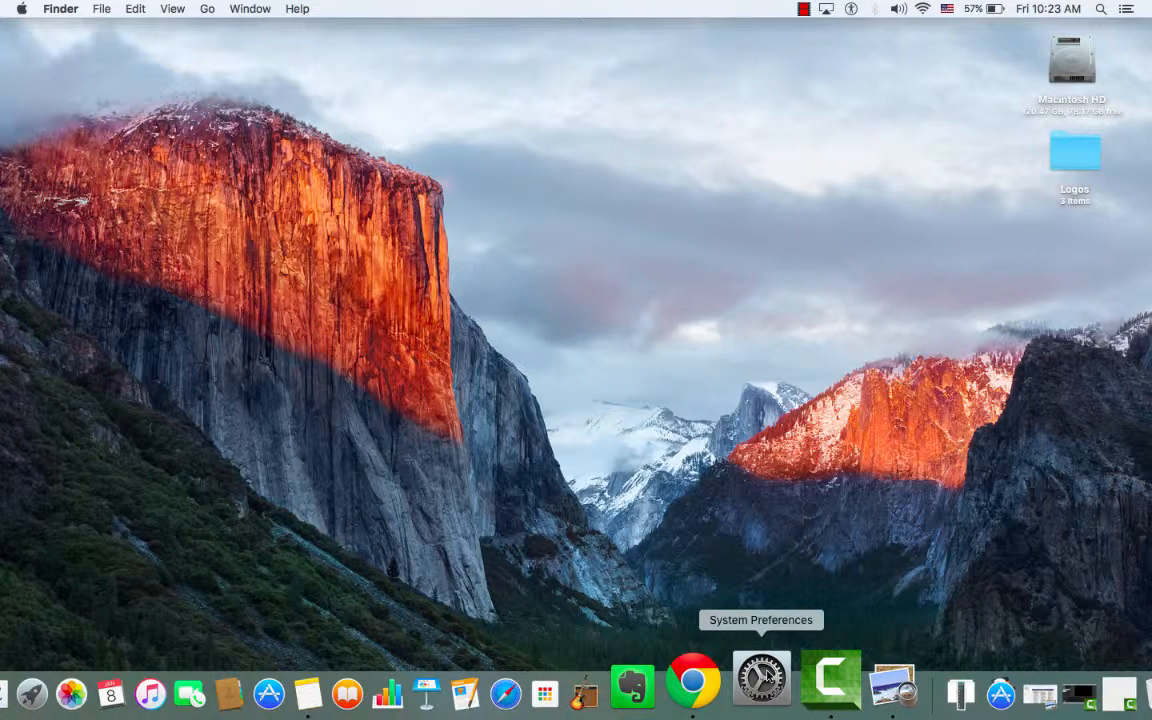
Open System Preferences and move its window to the middle of the desktop.
{"action": "left_click", "coordinate": [18, 8]}
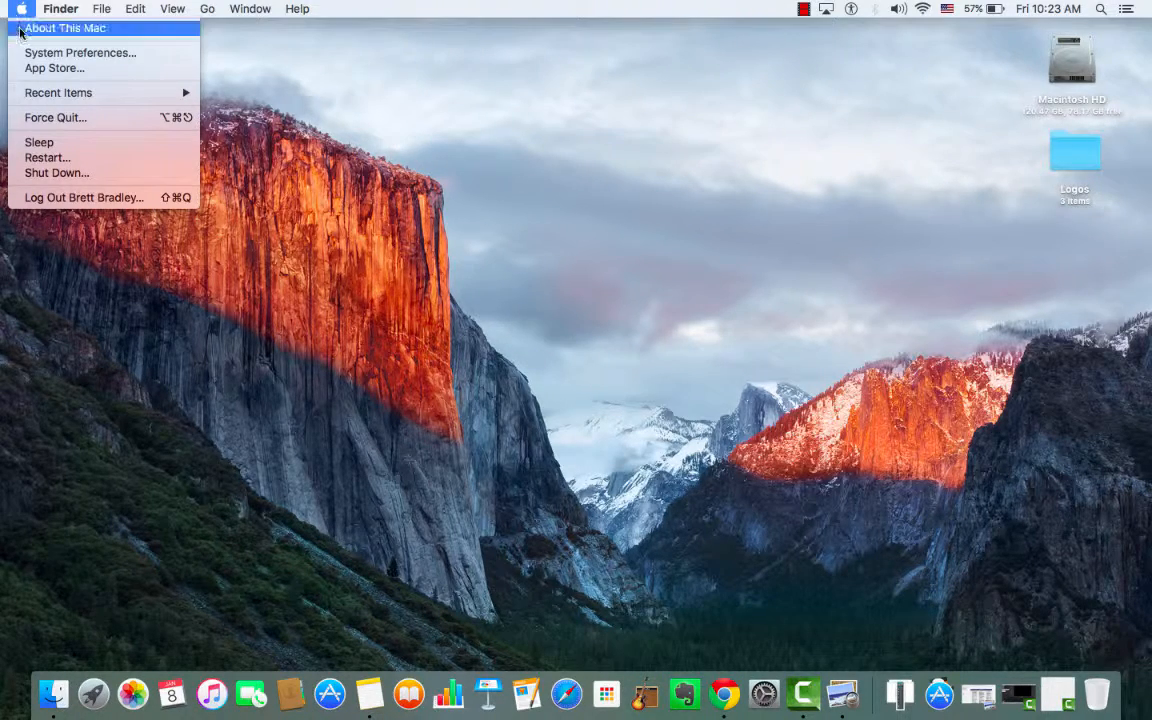
{"action": "left_click", "coordinate": [73, 53]}
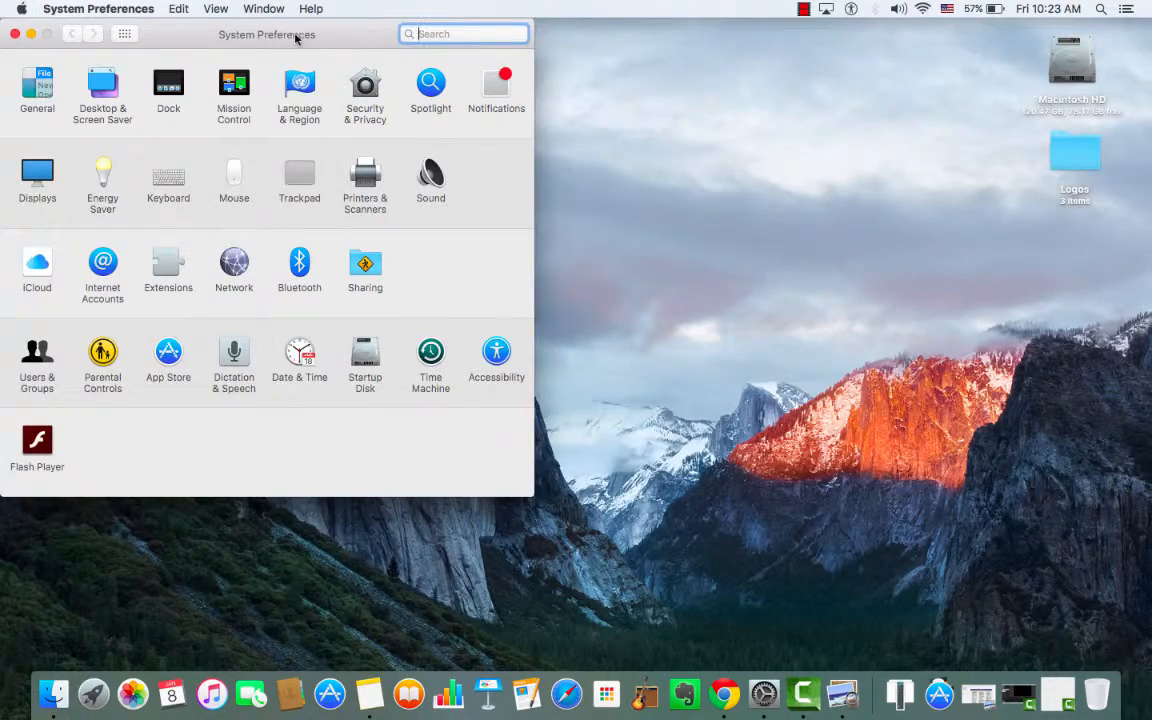
{"action": "left_click_drag", "start_coordinate": [298, 36], "coordinate": [625, 100]}
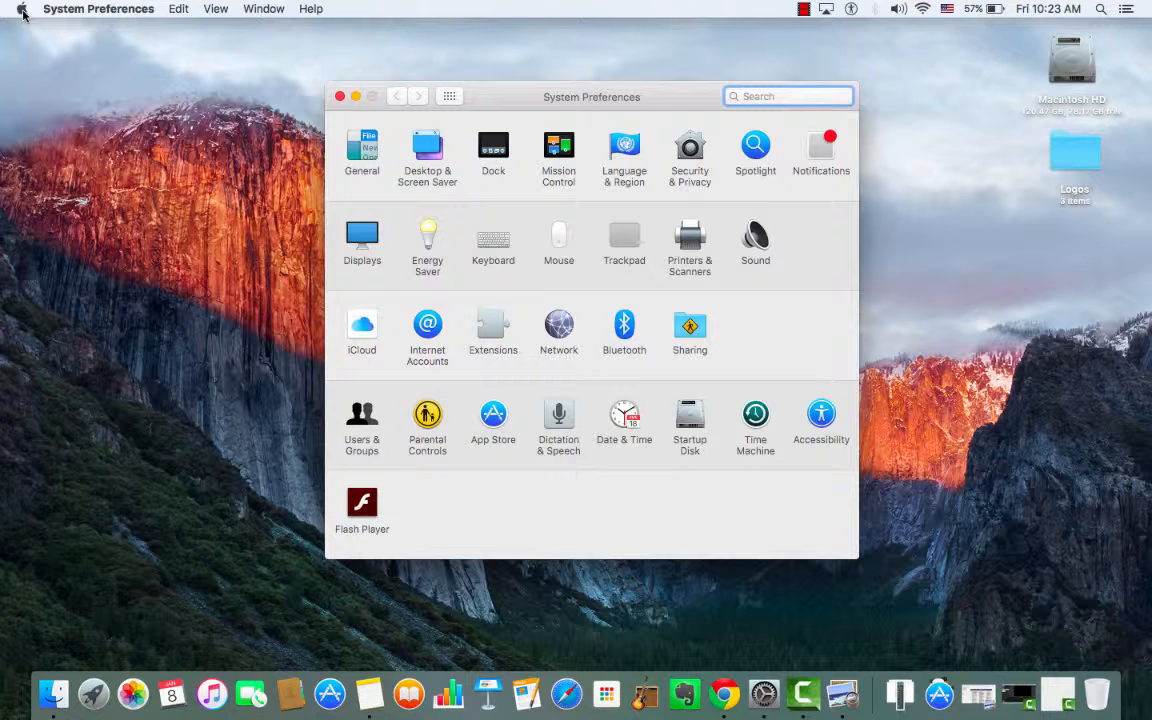
{"action": "left_click", "coordinate": [172, 93]}
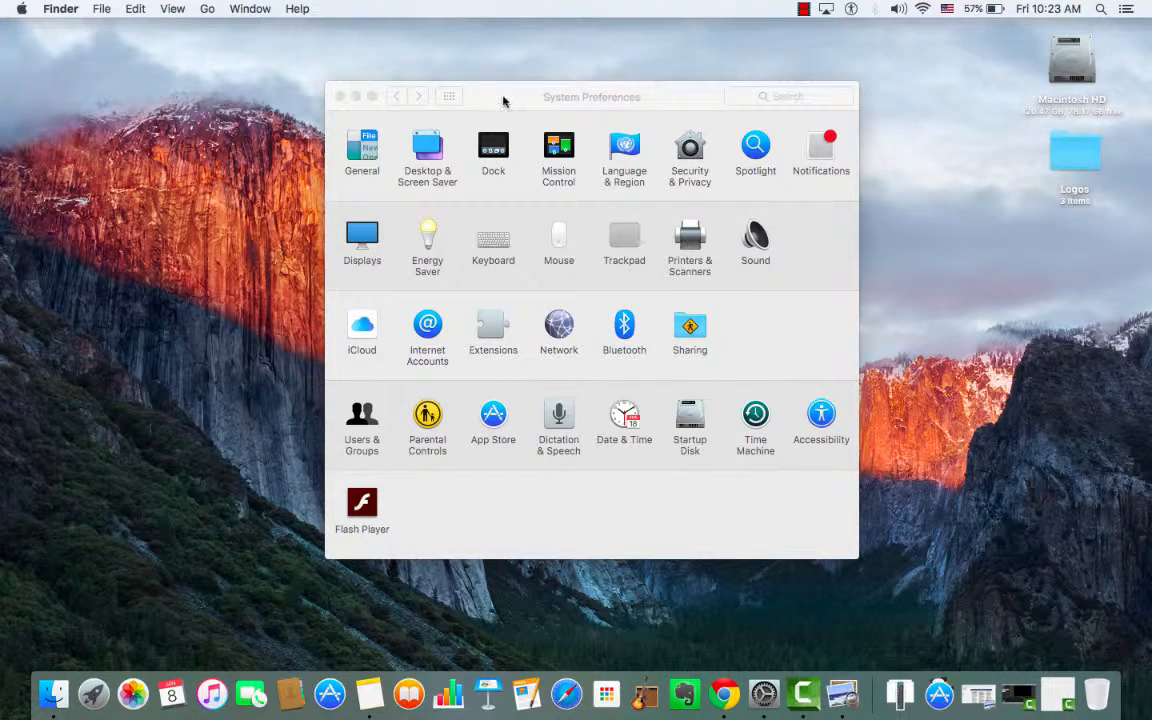
{"action": "left_click", "coordinate": [455, 96]}
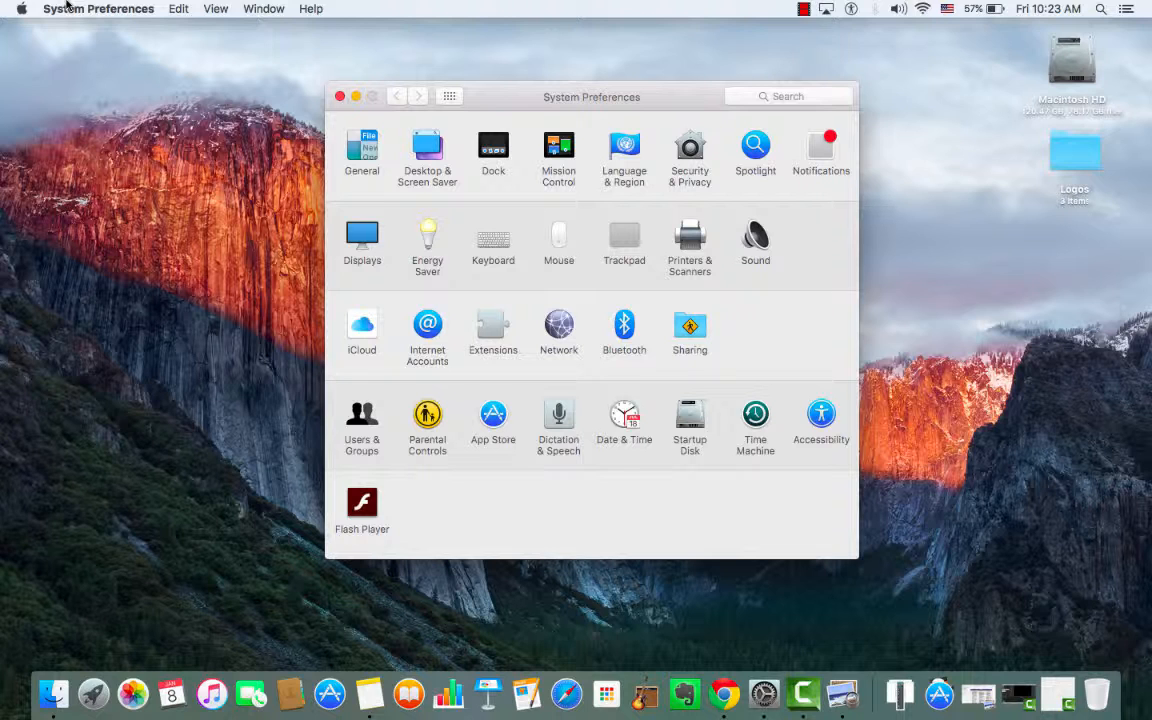
View the General preferences, search the preferences for "b", and clear the search.
{"action": "left_click", "coordinate": [363, 146]}
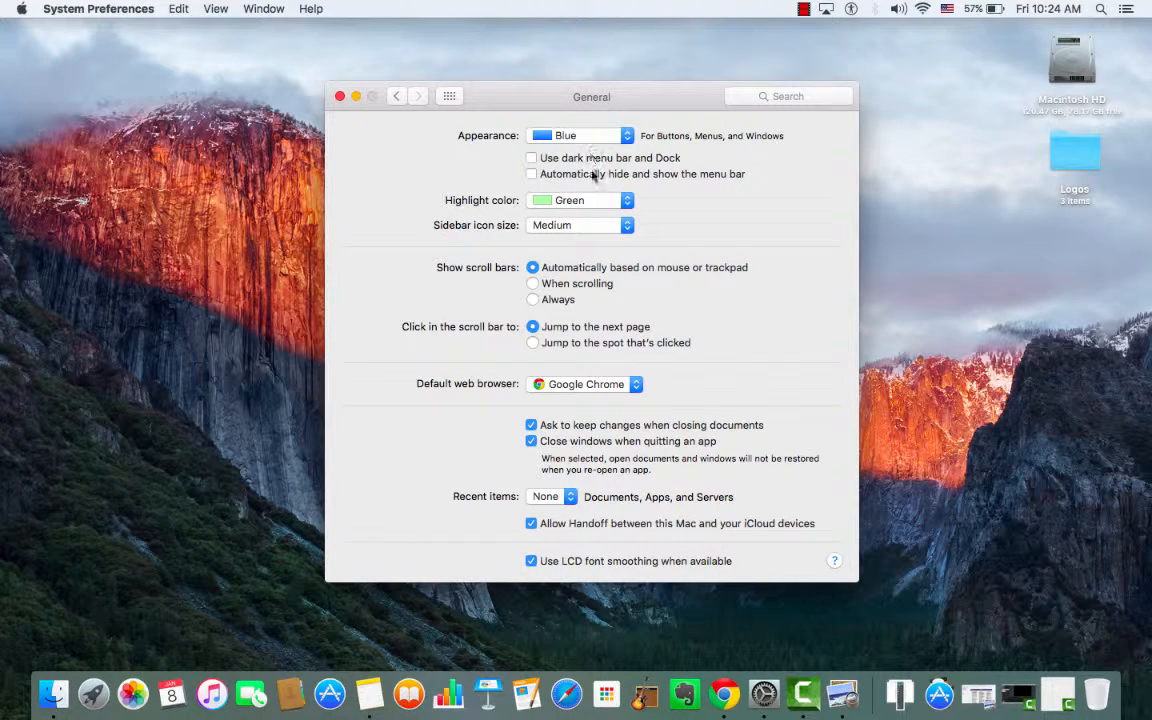
{"action": "left_click", "coordinate": [770, 93]}
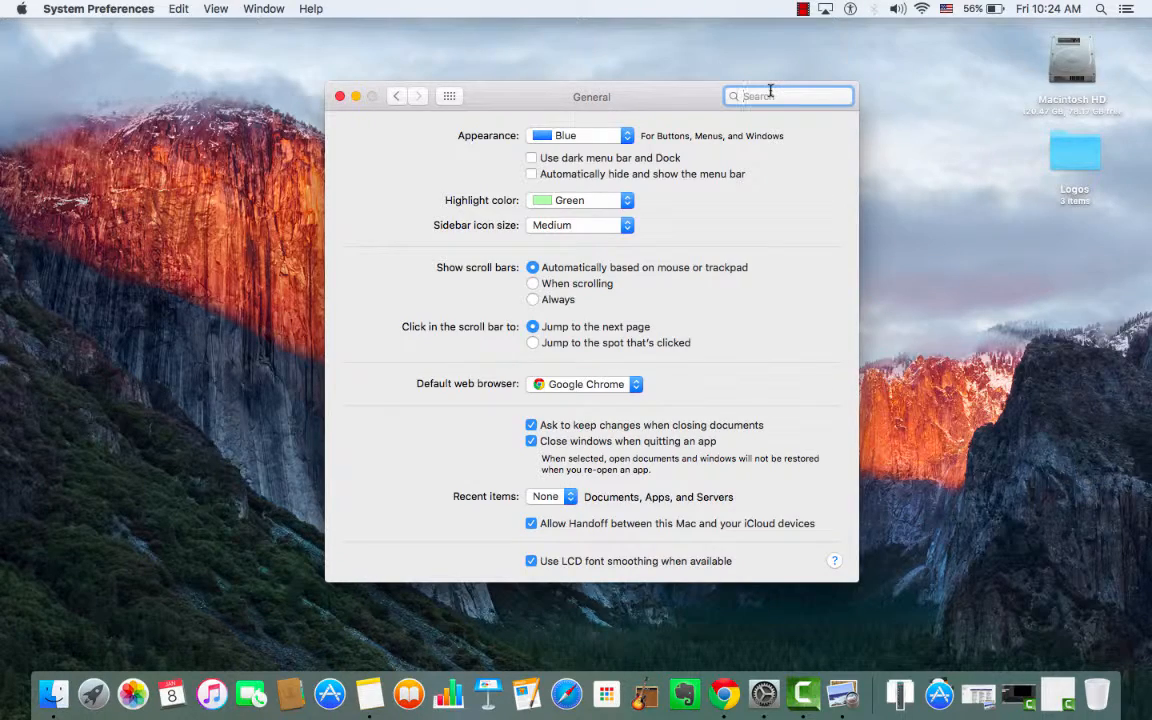
{"action": "type", "text": "b"}
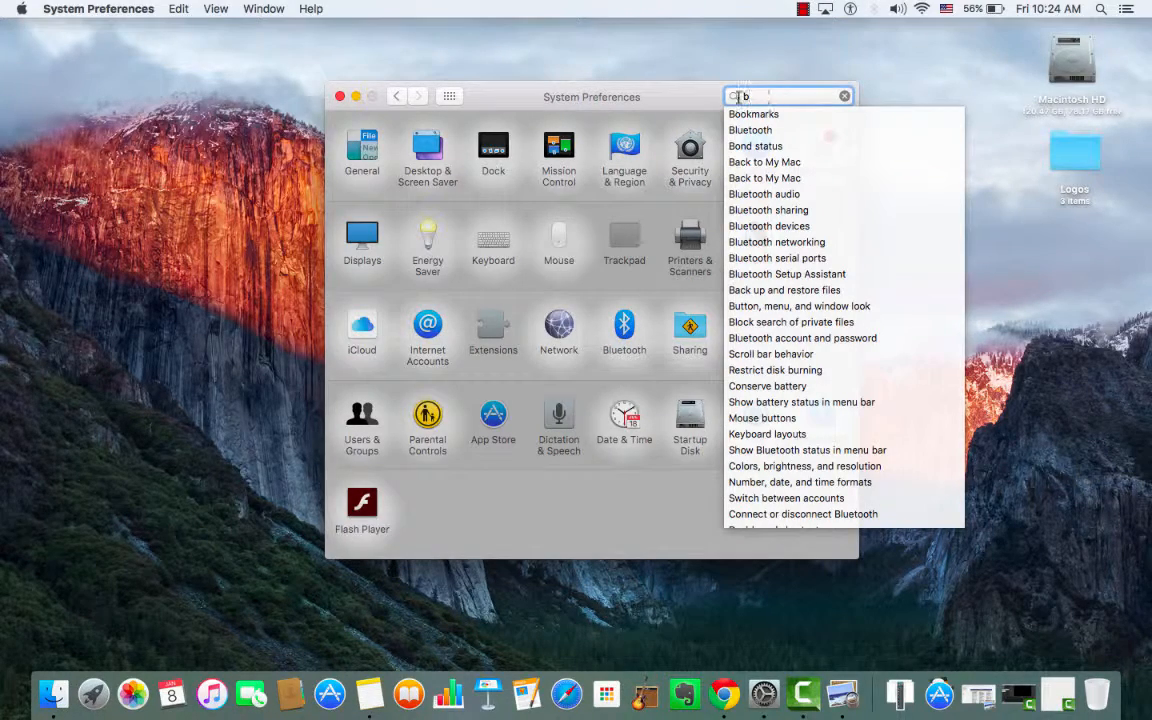
{"action": "left_click_drag", "start_coordinate": [719, 98], "coordinate": [710, 98]}
{"action": "left_click", "coordinate": [846, 96]}
Review the default web browser choices in the General preferences and return to the preferences overview.
{"action": "left_click", "coordinate": [340, 147]}
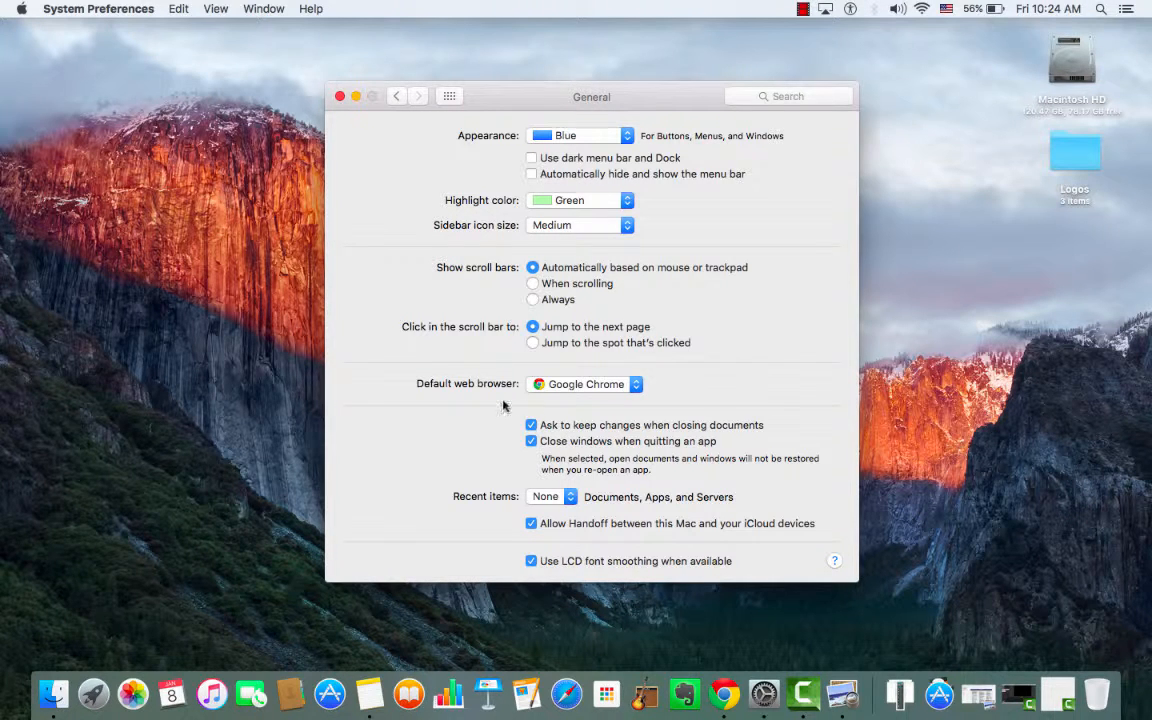
{"action": "left_click", "coordinate": [636, 388]}
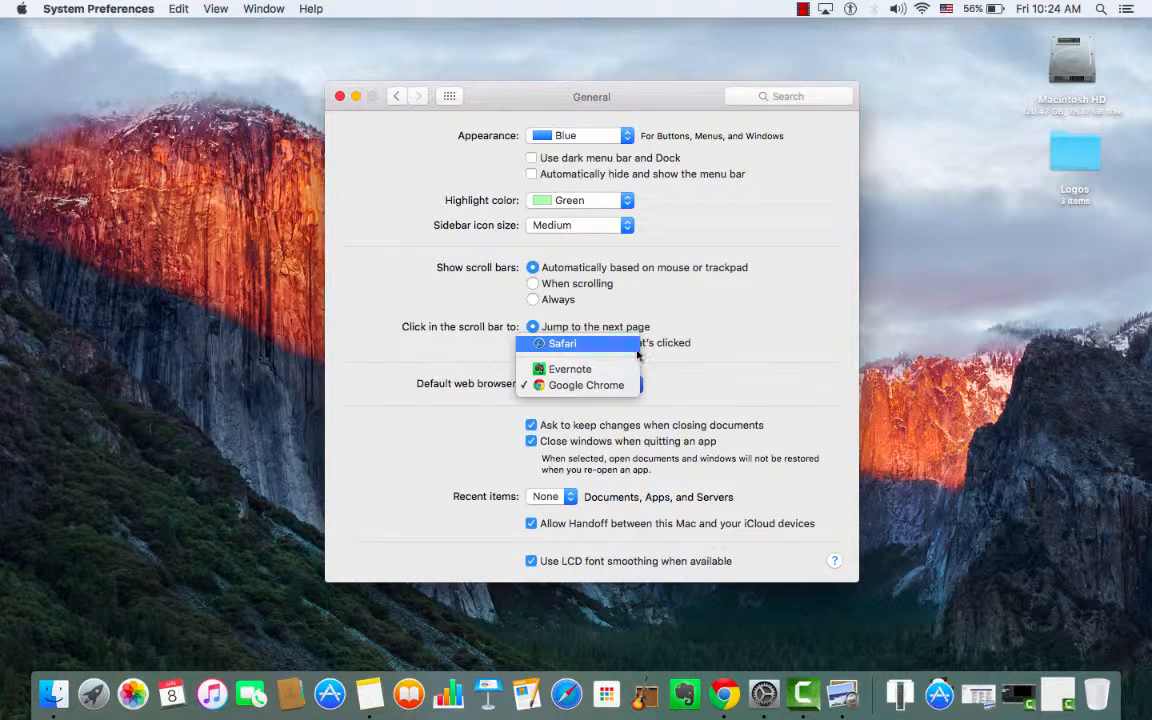
{"action": "left_click", "coordinate": [695, 366]}
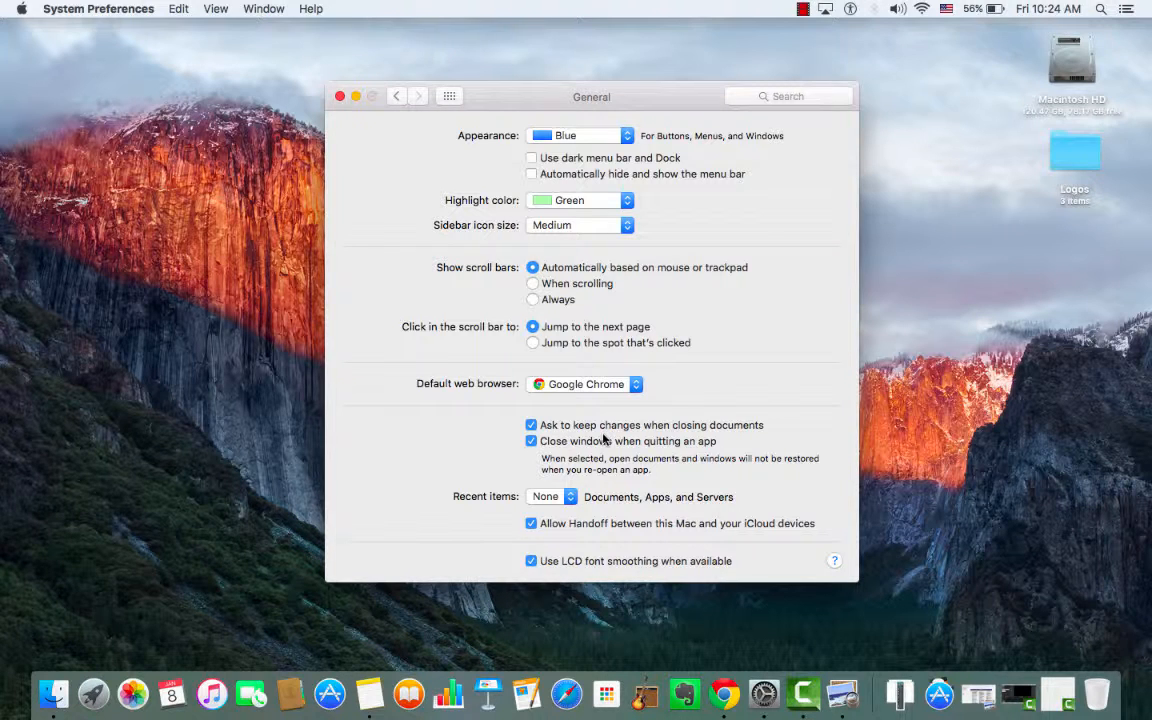
{"action": "left_click", "coordinate": [397, 95]}
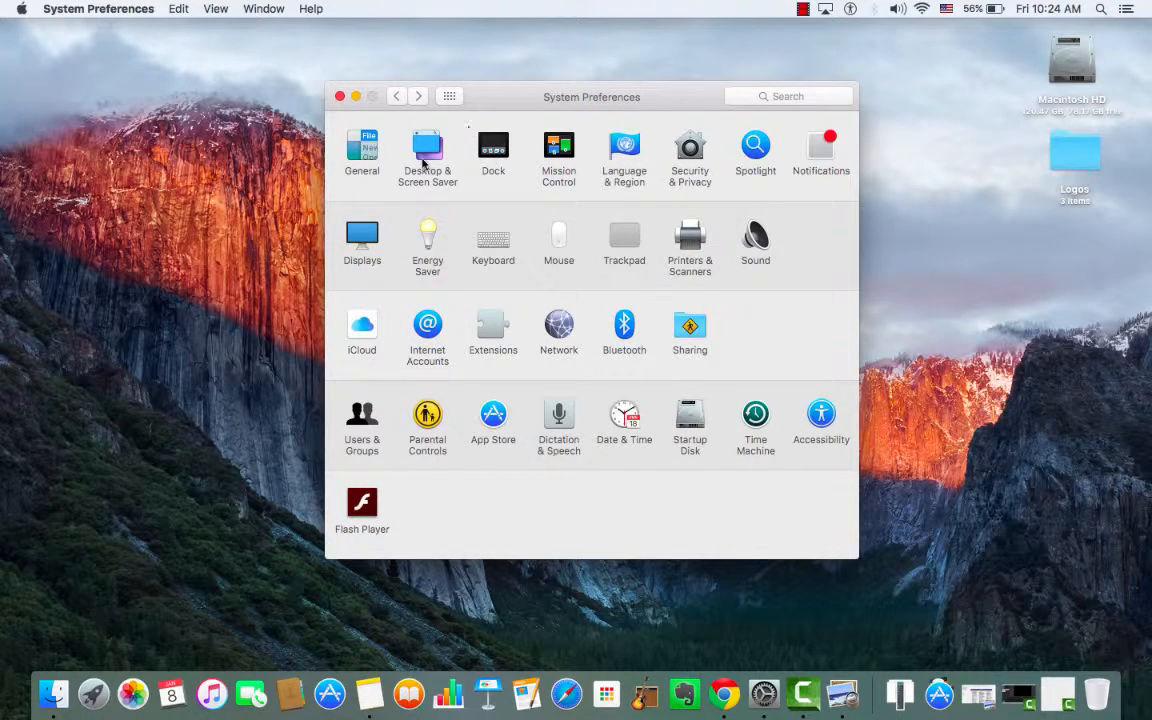
Set the desktop picture to El Capitan 2, and view the chooser for adding a picture folder without adding one.
{"action": "left_click", "coordinate": [425, 155]}
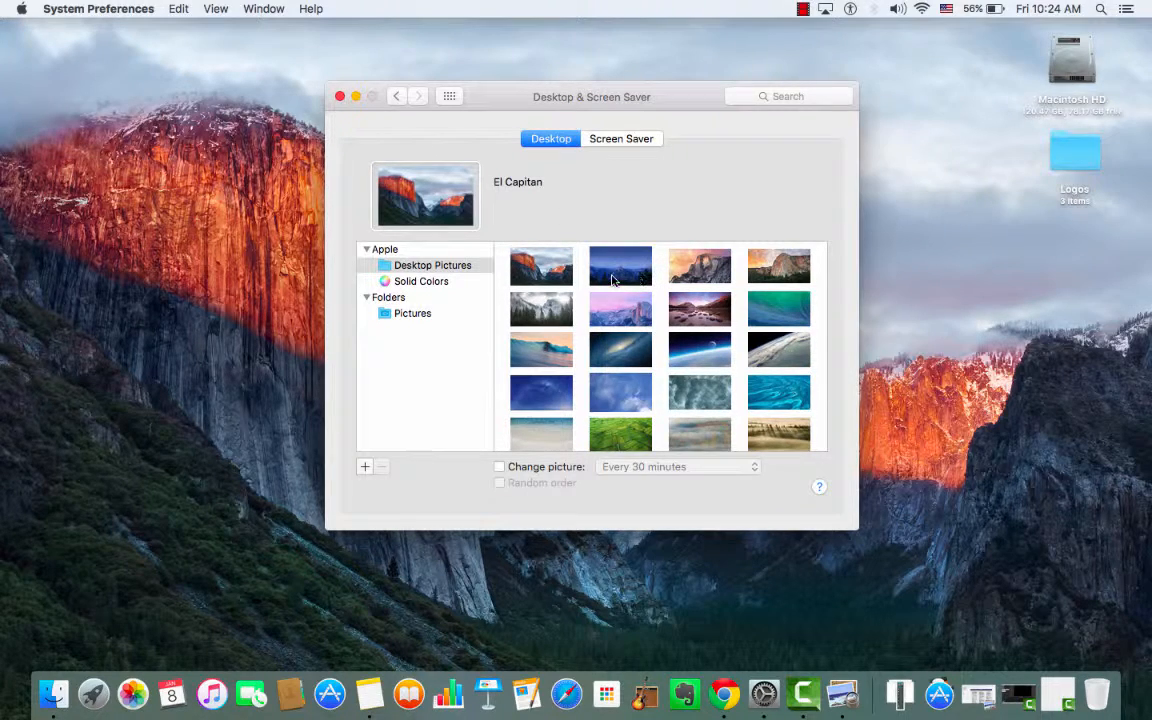
{"action": "left_click", "coordinate": [614, 280]}
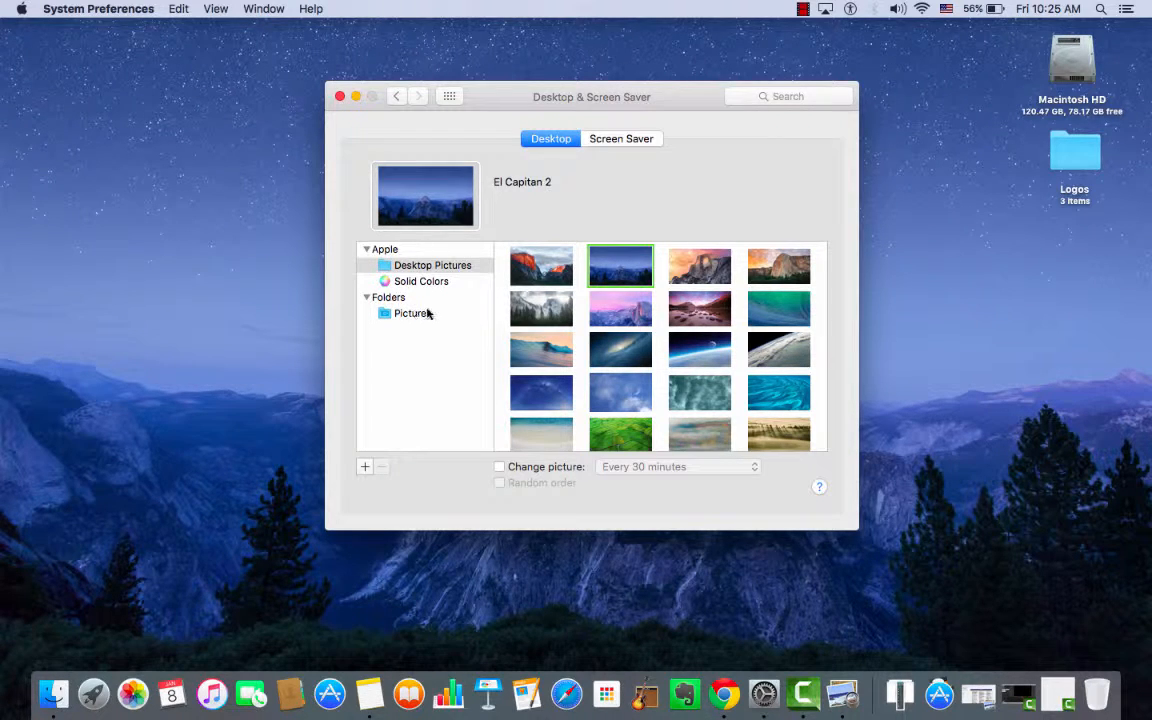
{"action": "left_click", "coordinate": [366, 467]}
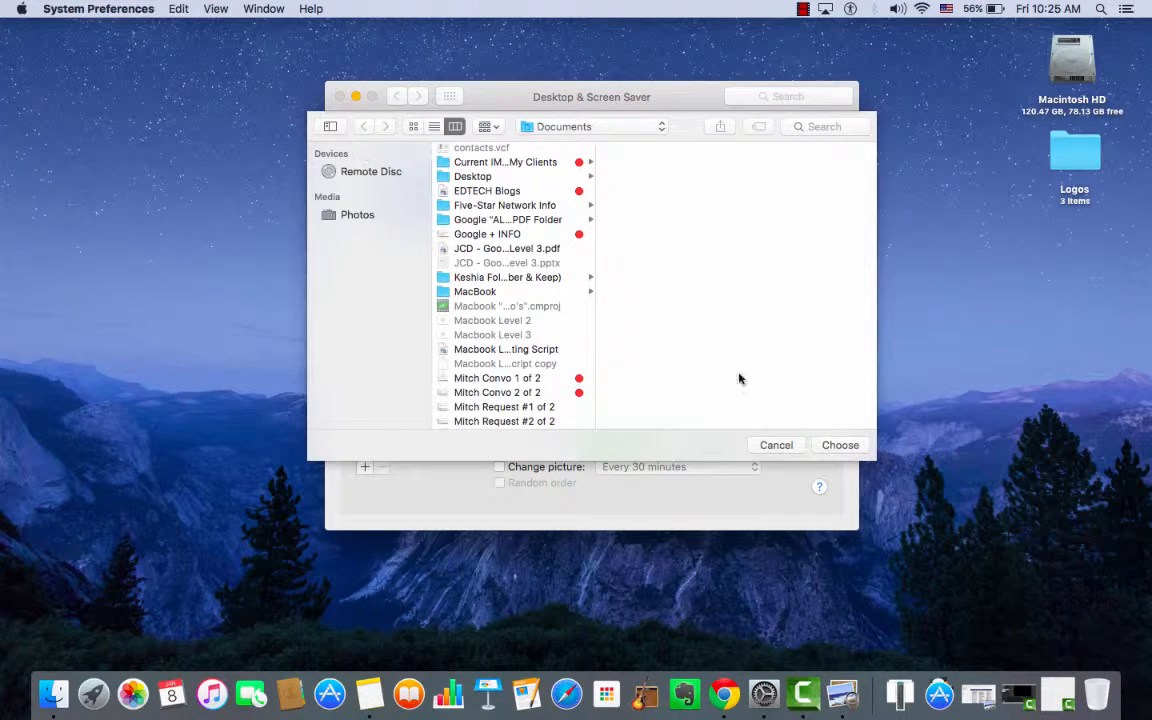
{"action": "left_click", "coordinate": [776, 445]}
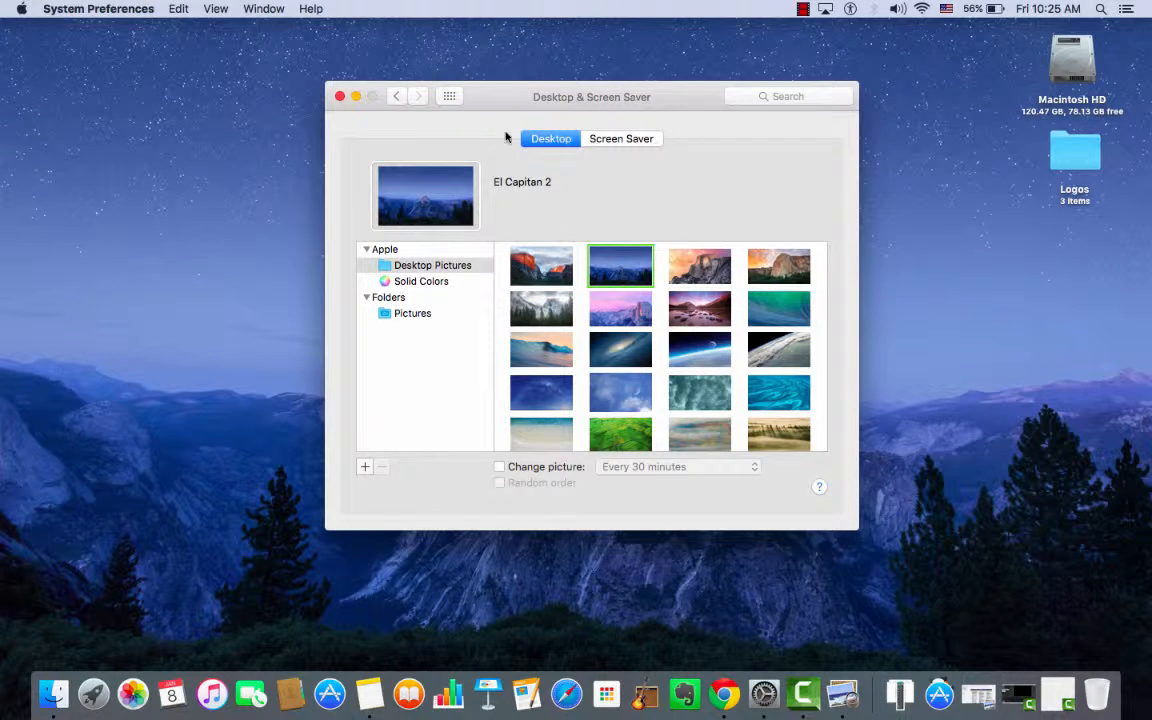
Review the Screen Saver and Desktop settings and return to the preferences overview.
{"action": "left_click", "coordinate": [648, 142]}
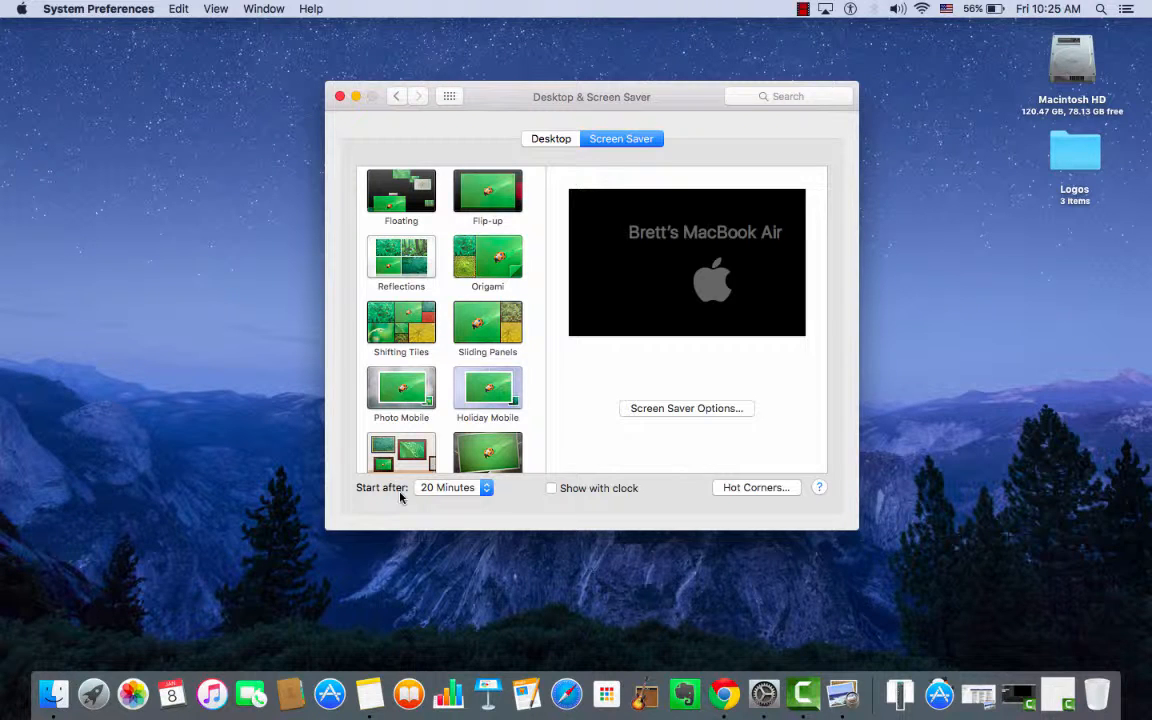
{"action": "left_click", "coordinate": [553, 142]}
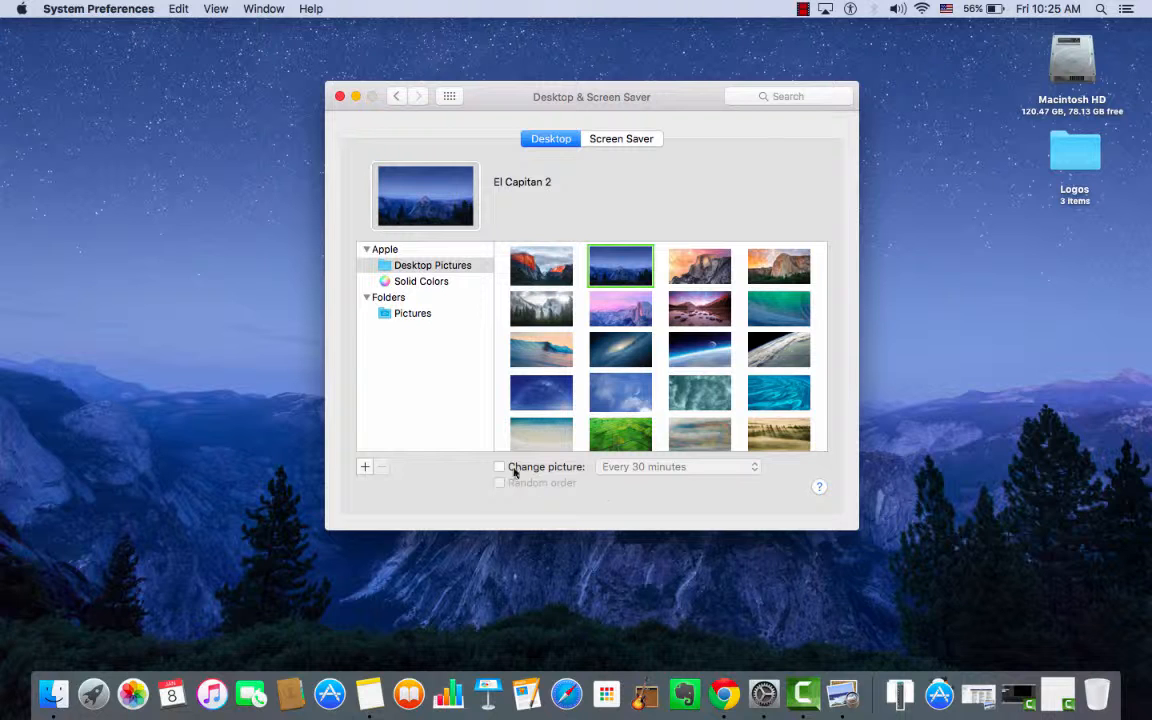
{"action": "left_click", "coordinate": [396, 97]}
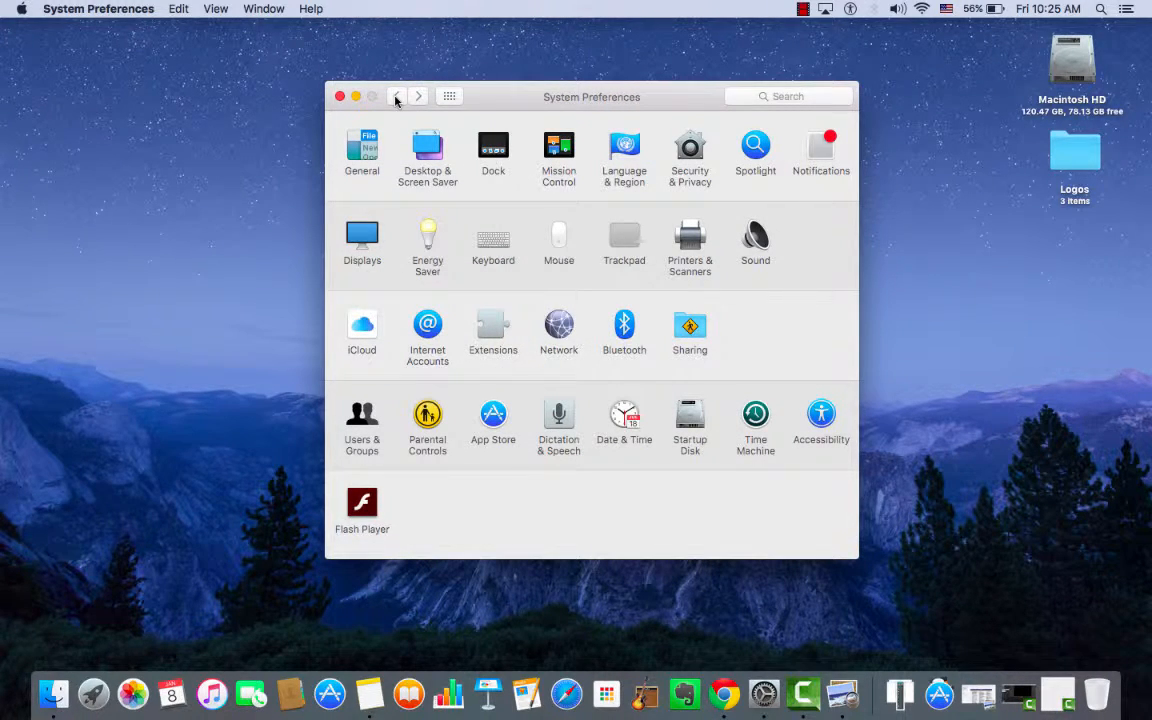
In the Dock preferences, try the Left and Right screen positions for the Dock, and set it back to Bottom.
{"action": "left_click", "coordinate": [493, 145]}
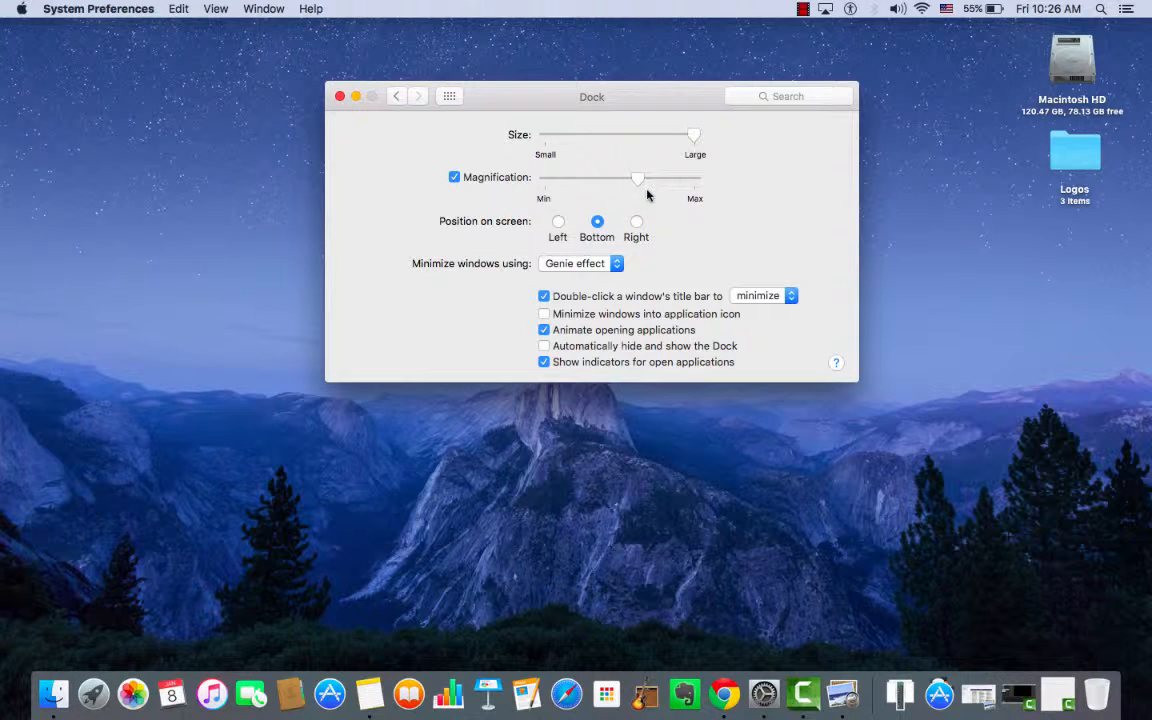
{"action": "left_click", "coordinate": [558, 223]}
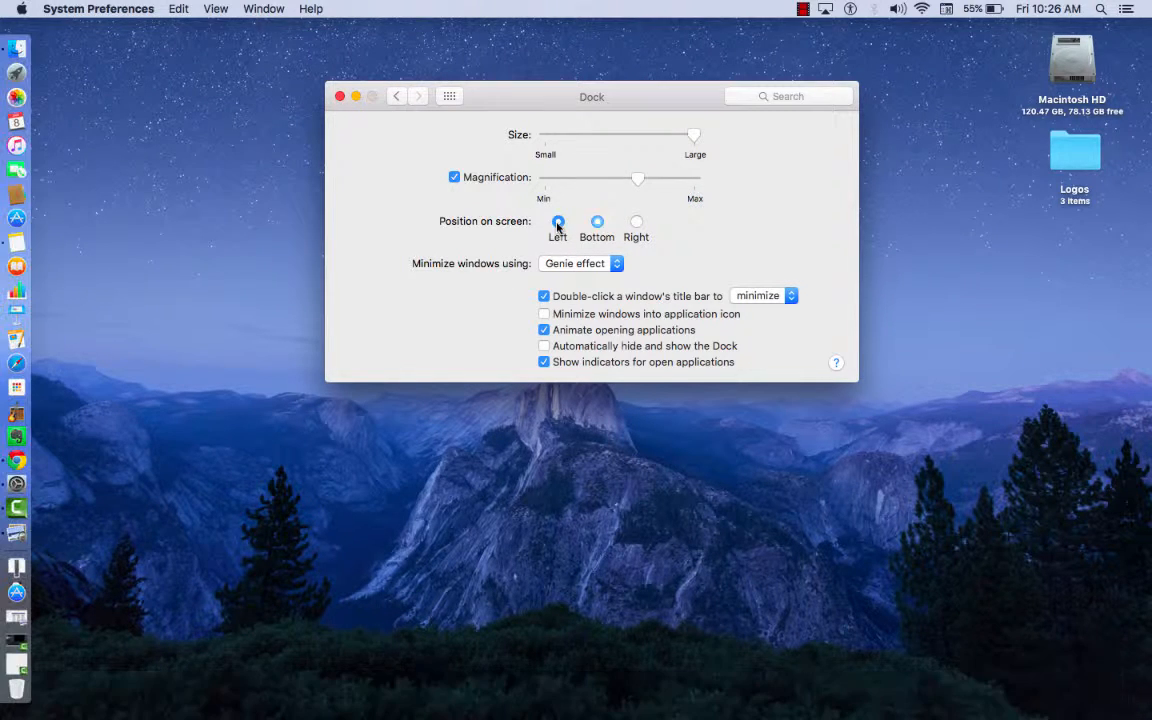
{"action": "left_click", "coordinate": [636, 222]}
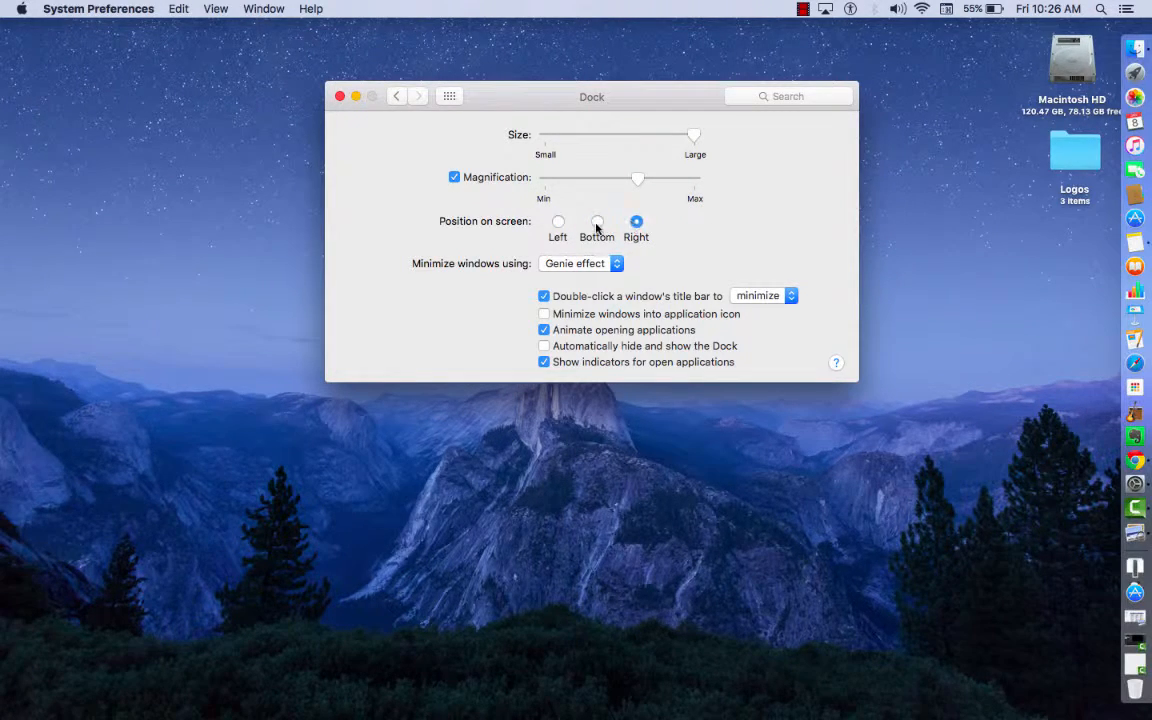
{"action": "left_click", "coordinate": [597, 222]}
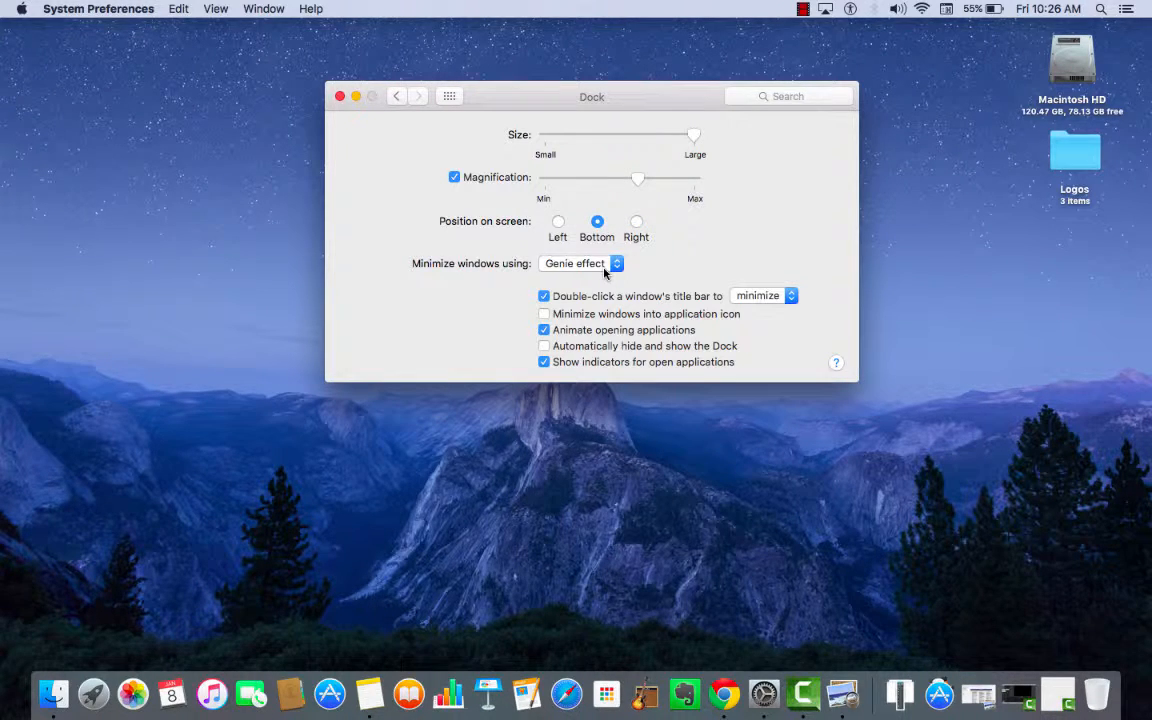
Choose Genie effect for minimizing windows, preview it by minimizing and restoring the preferences window, and return to the overview.
{"action": "left_click", "coordinate": [605, 266]}
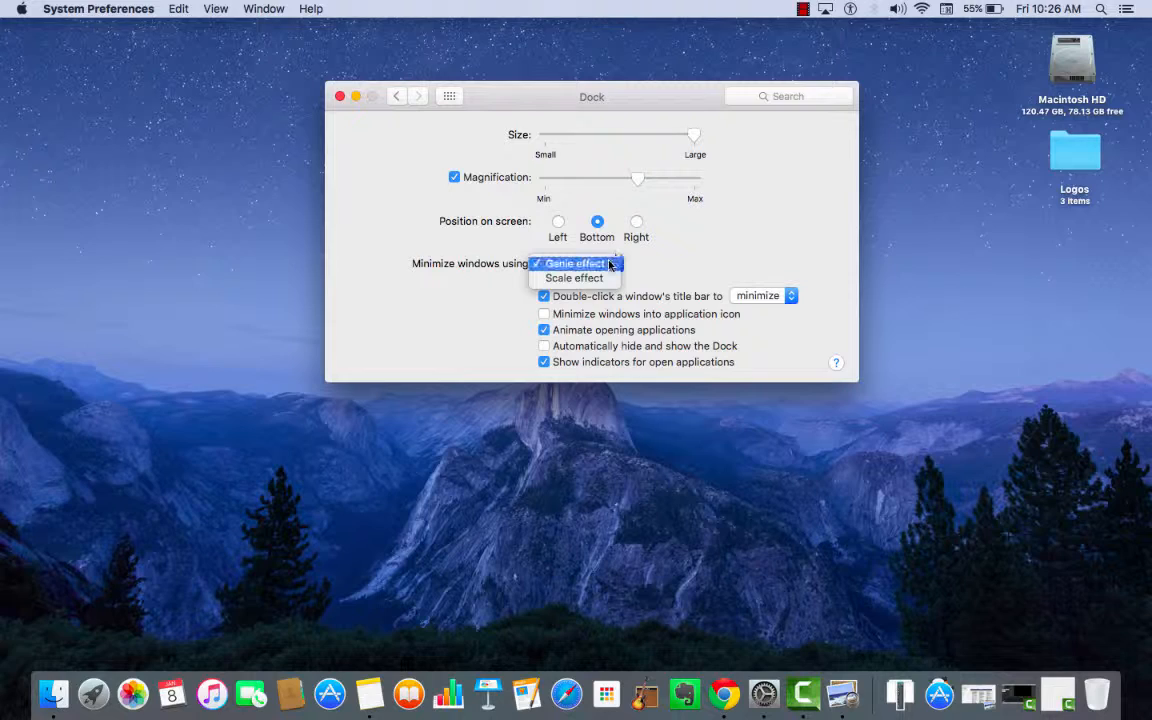
{"action": "left_click", "coordinate": [608, 264]}
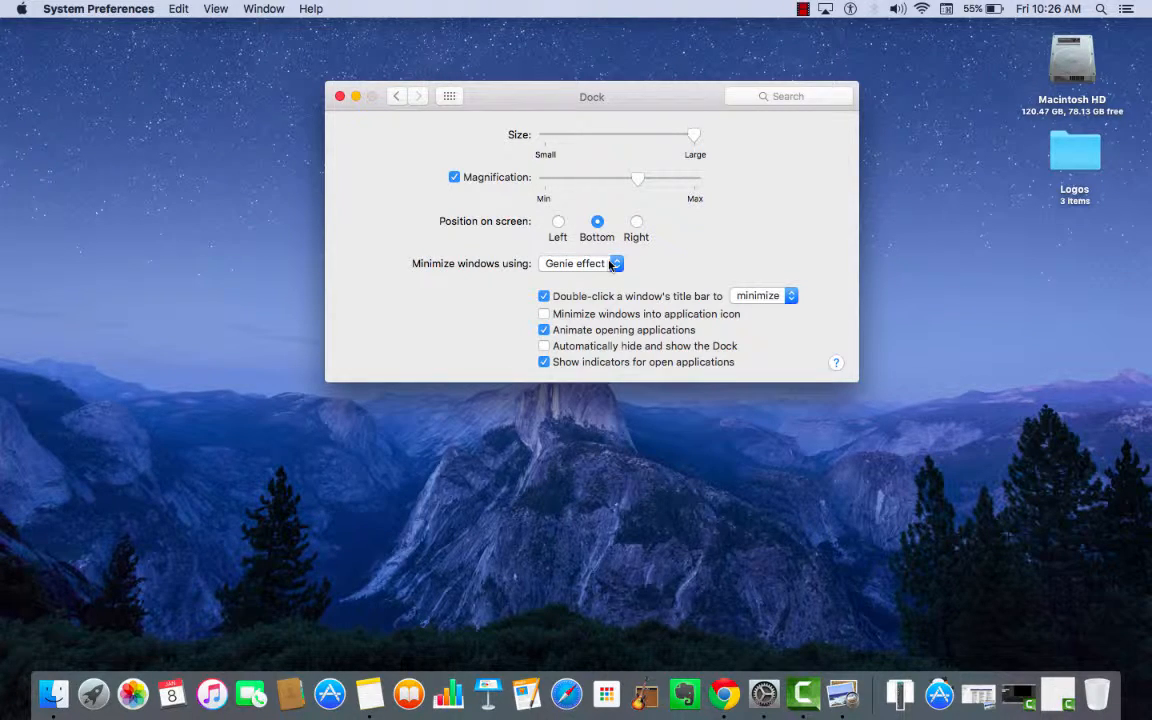
{"action": "left_click", "coordinate": [356, 96]}
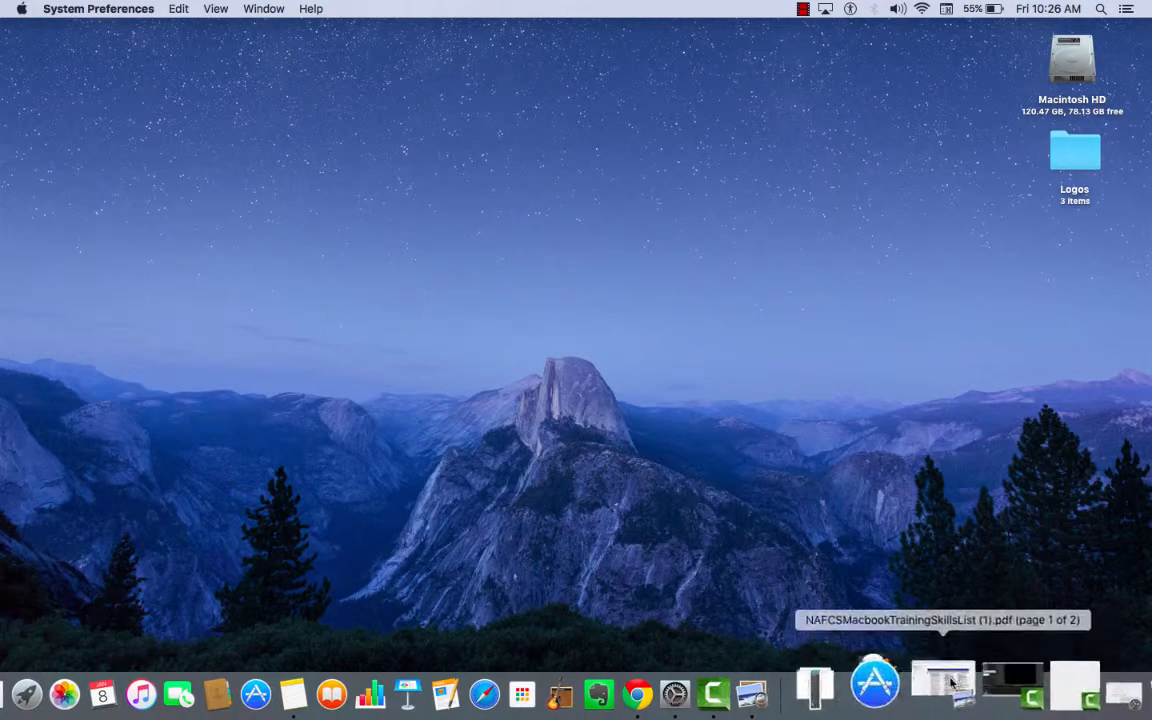
{"action": "left_click", "coordinate": [1060, 685]}
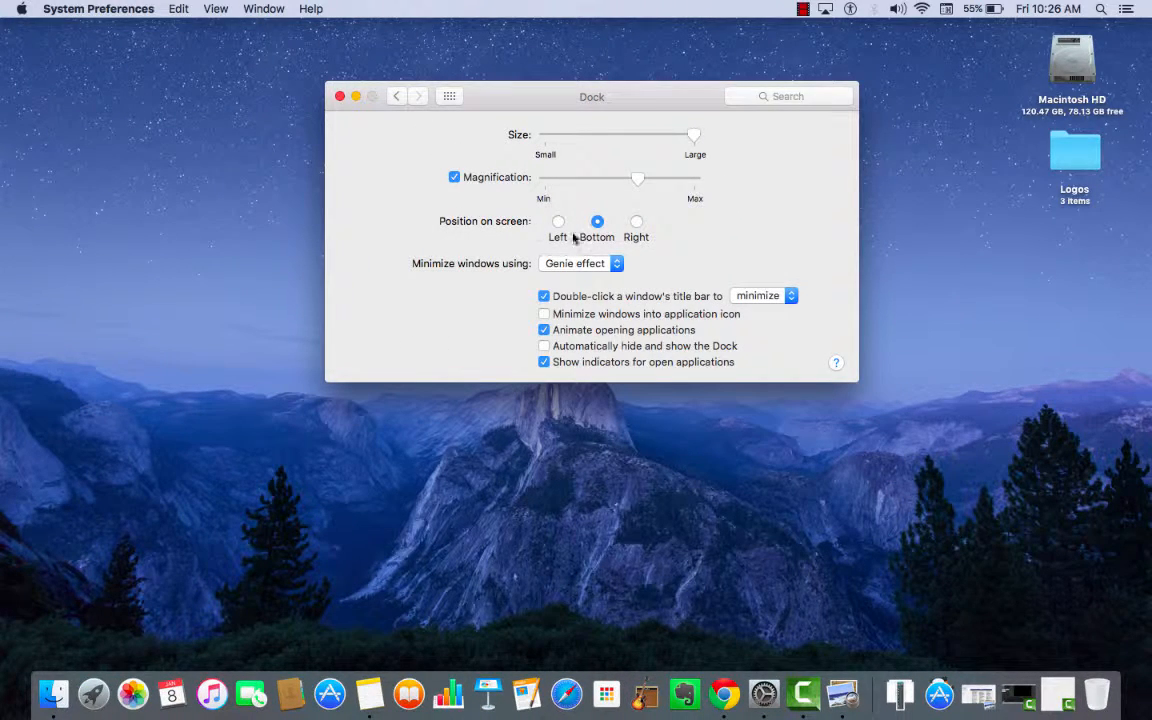
{"action": "left_click", "coordinate": [397, 98]}
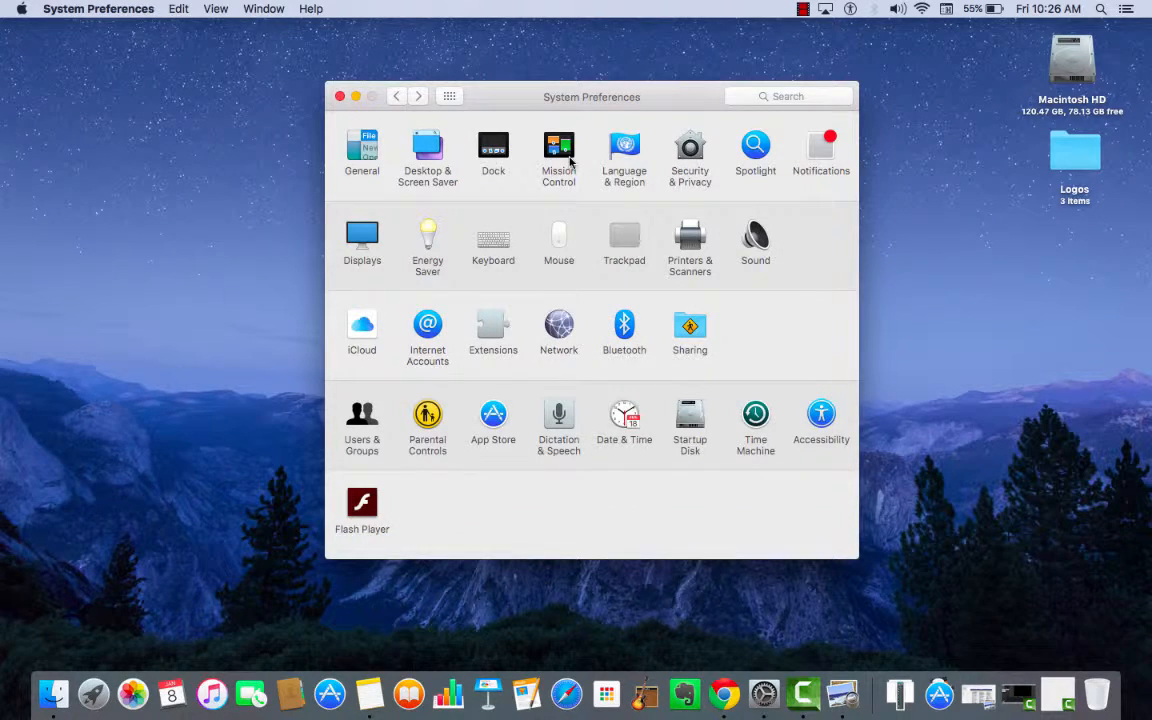
Review the Mission Control preferences and the Language & Region preferences.
{"action": "left_click", "coordinate": [560, 155]}
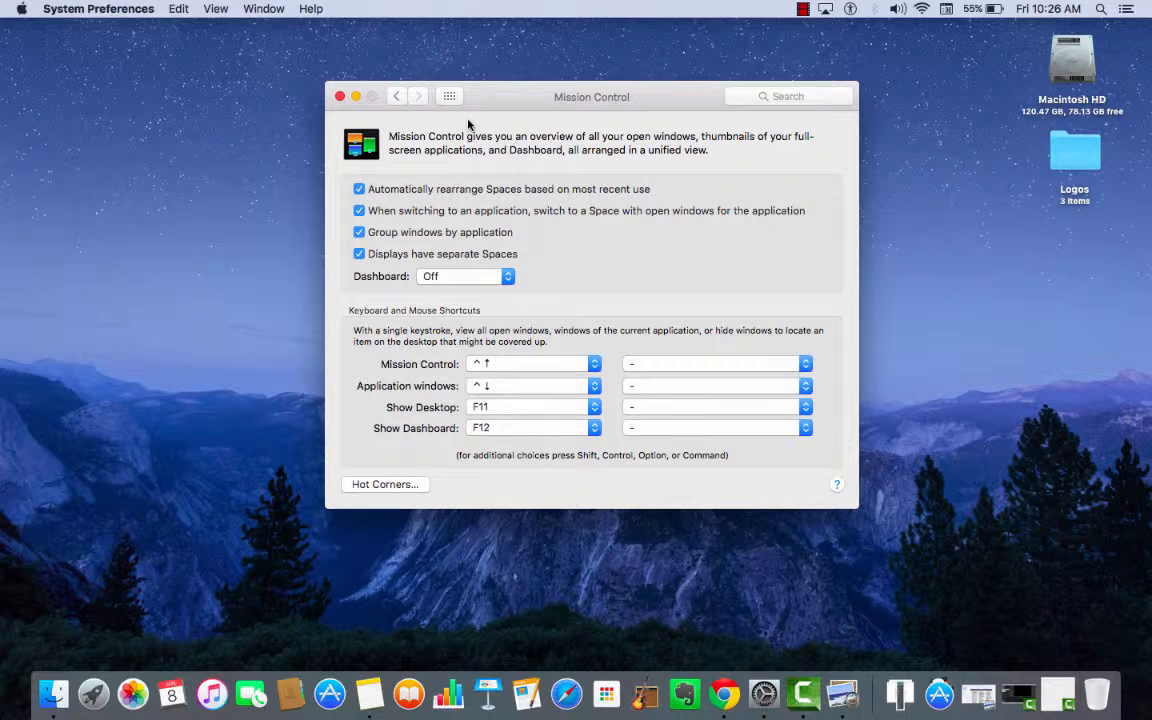
{"action": "left_click", "coordinate": [397, 97]}
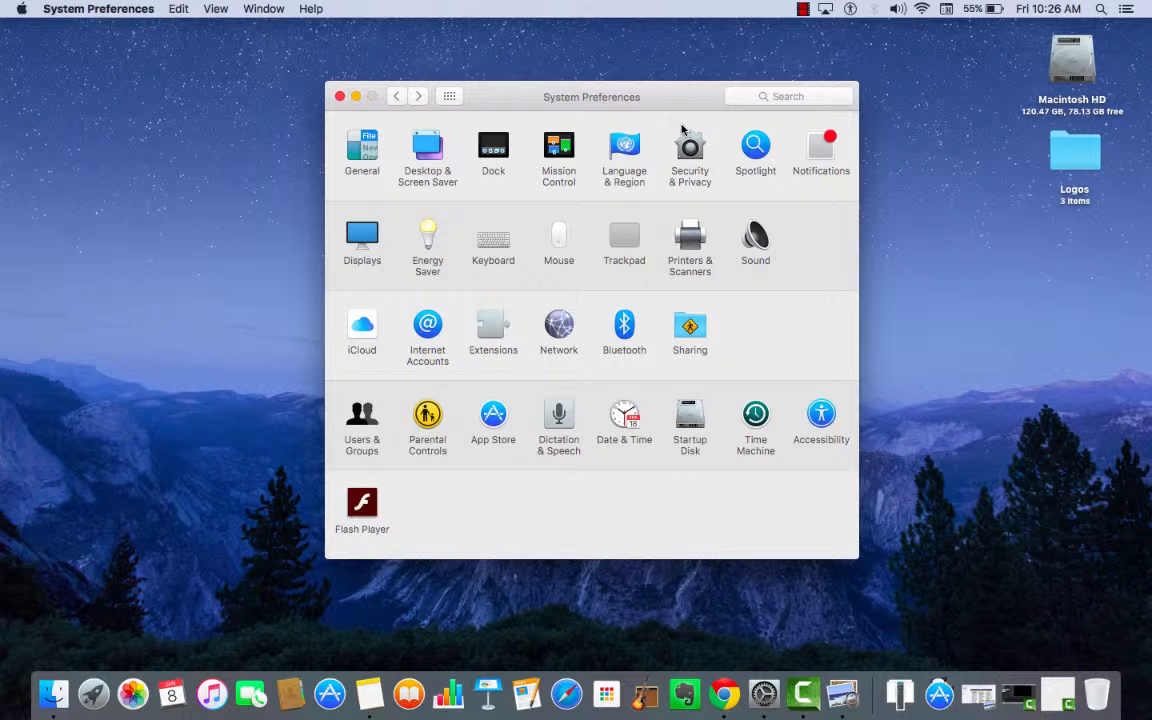
{"action": "left_click", "coordinate": [630, 143]}
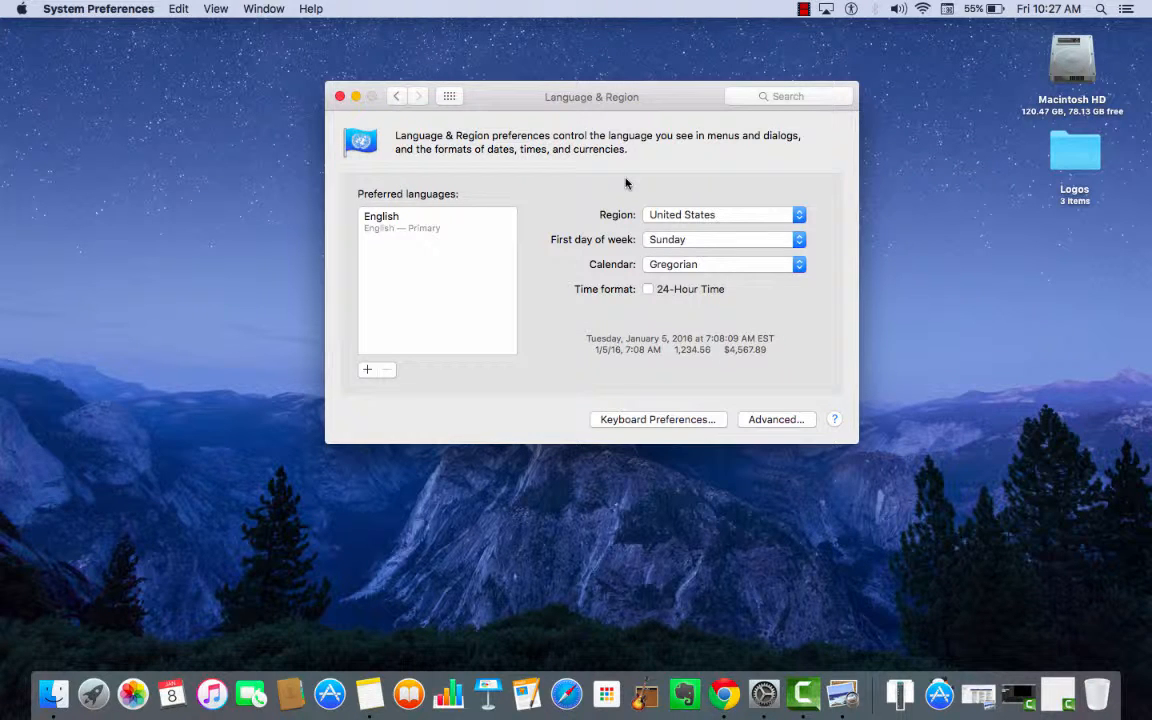
{"action": "left_click", "coordinate": [396, 98]}
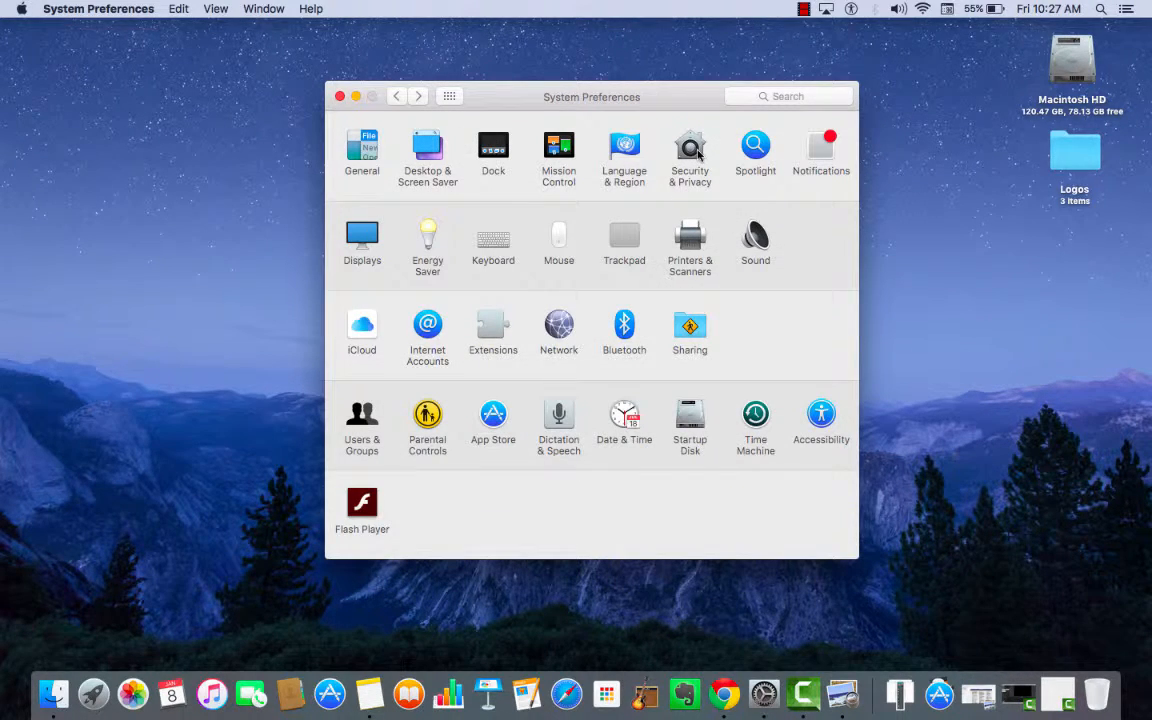
Unlock the Security & Privacy preferences for changes by entering the account password.
{"action": "left_click", "coordinate": [697, 152]}
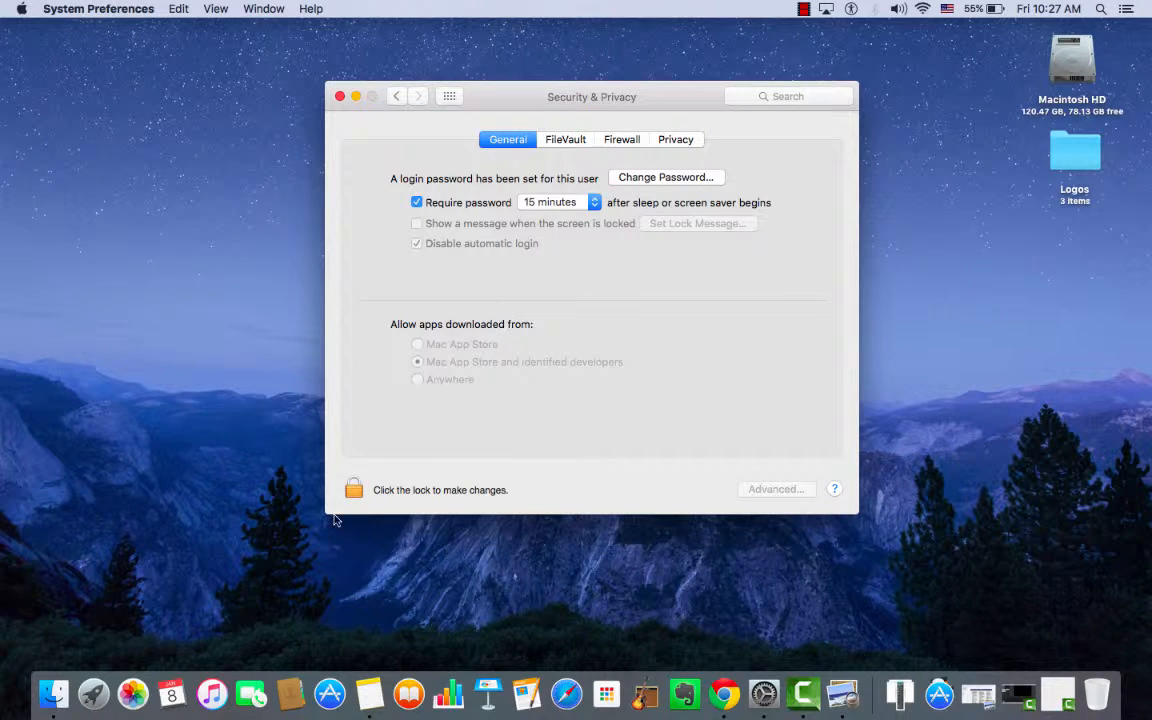
{"action": "left_click", "coordinate": [361, 490]}
{"action": "left_click", "coordinate": [355, 489]}
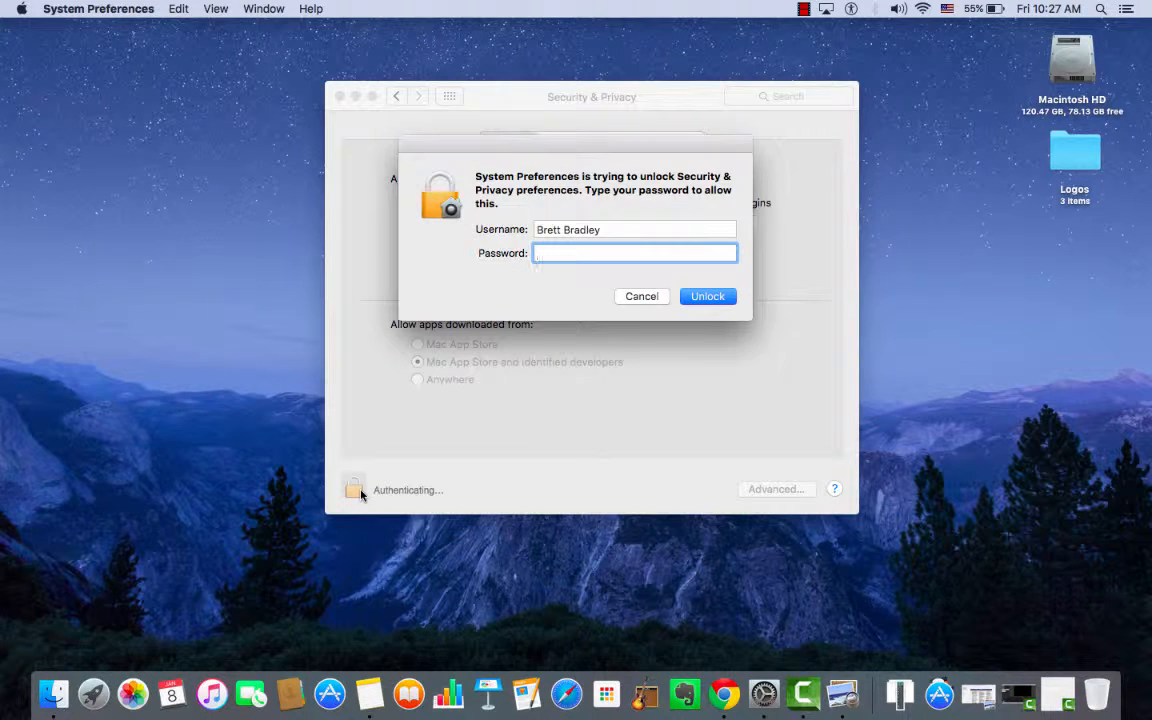
{"action": "type", "text": "•••••••••••"}
{"action": "left_click", "coordinate": [727, 296]}
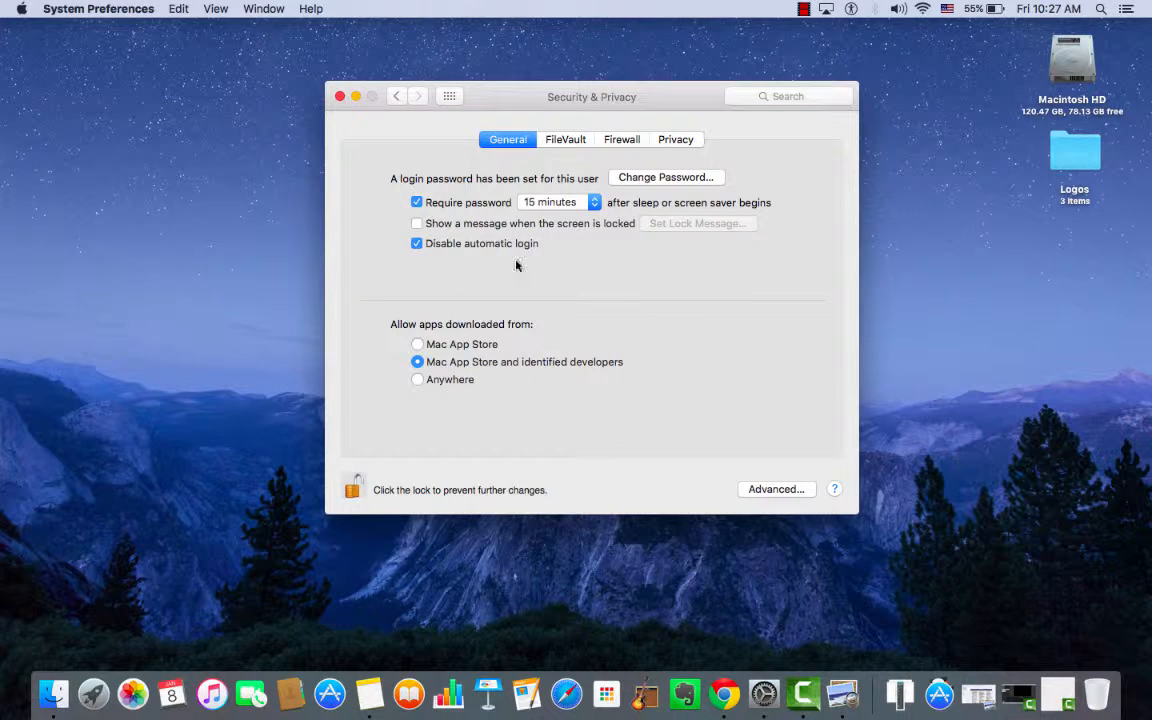
Review the FileVault and Firewall settings, and the Privacy settings for Location Services and Contacts.
{"action": "left_click", "coordinate": [564, 143]}
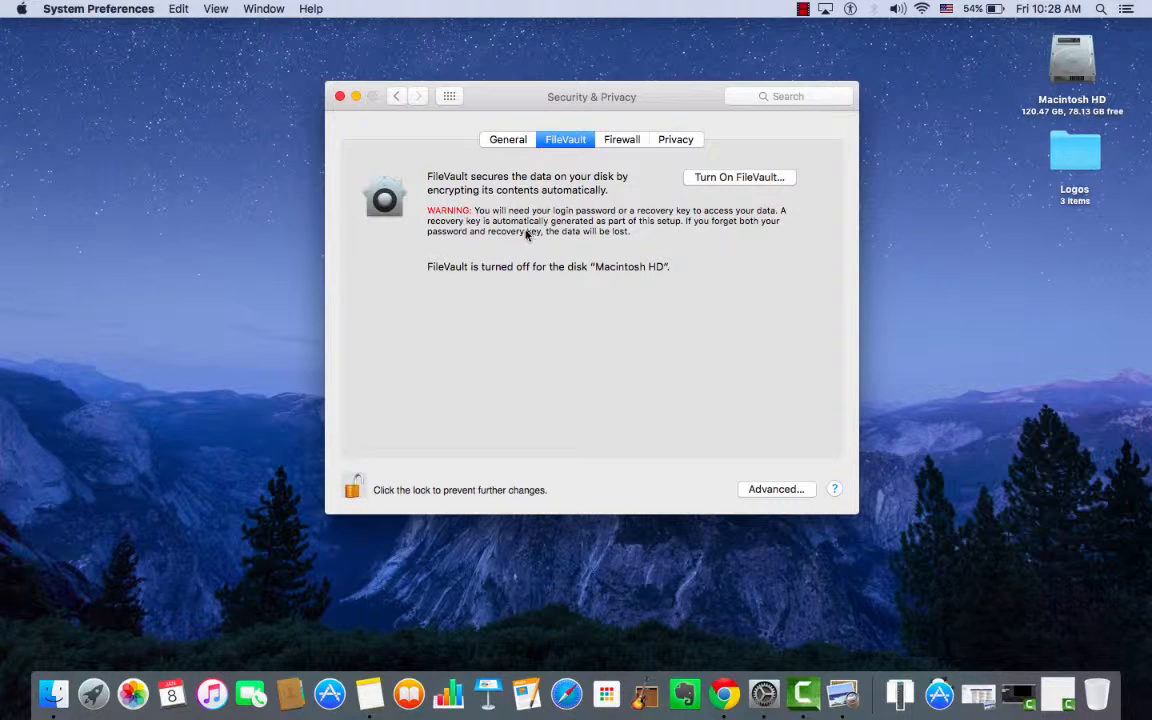
{"action": "left_click", "coordinate": [620, 139]}
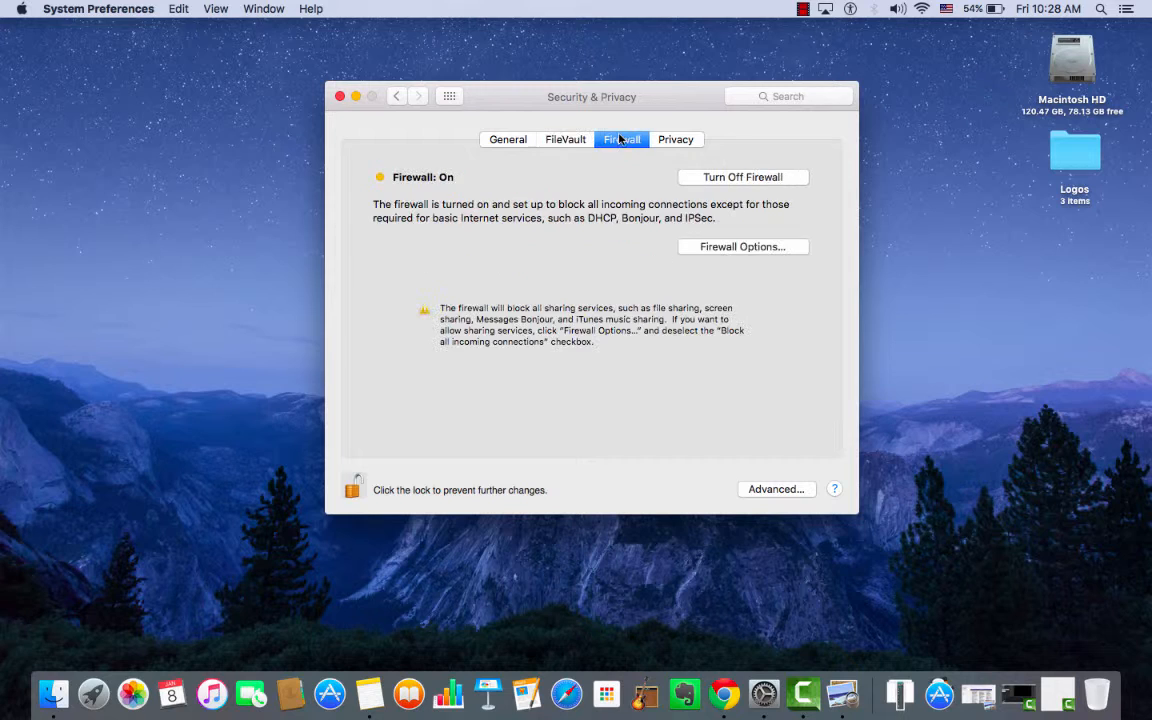
{"action": "left_click", "coordinate": [676, 141]}
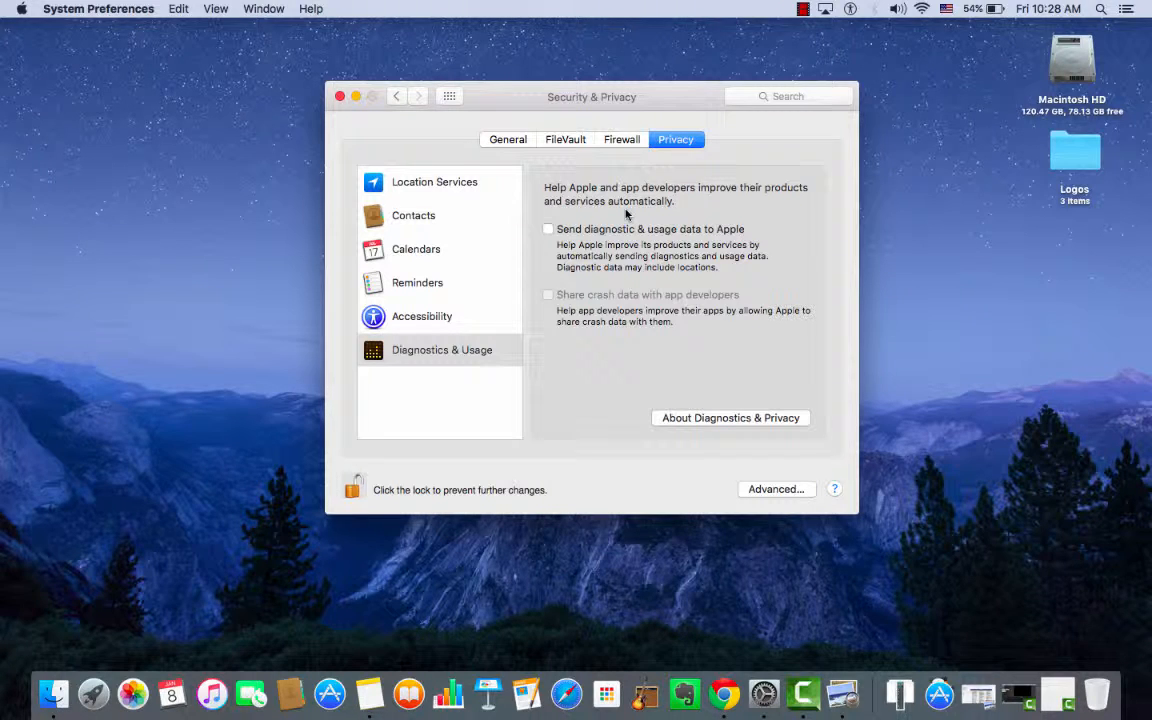
{"action": "left_click", "coordinate": [439, 182]}
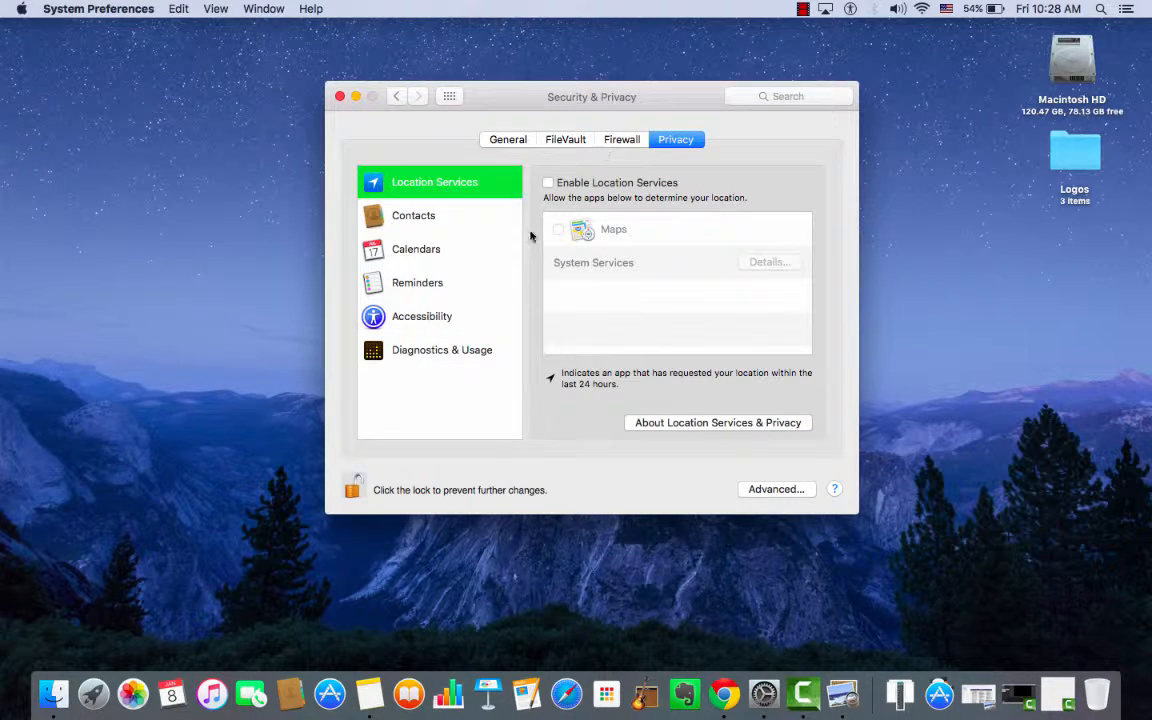
{"action": "left_click", "coordinate": [461, 216]}
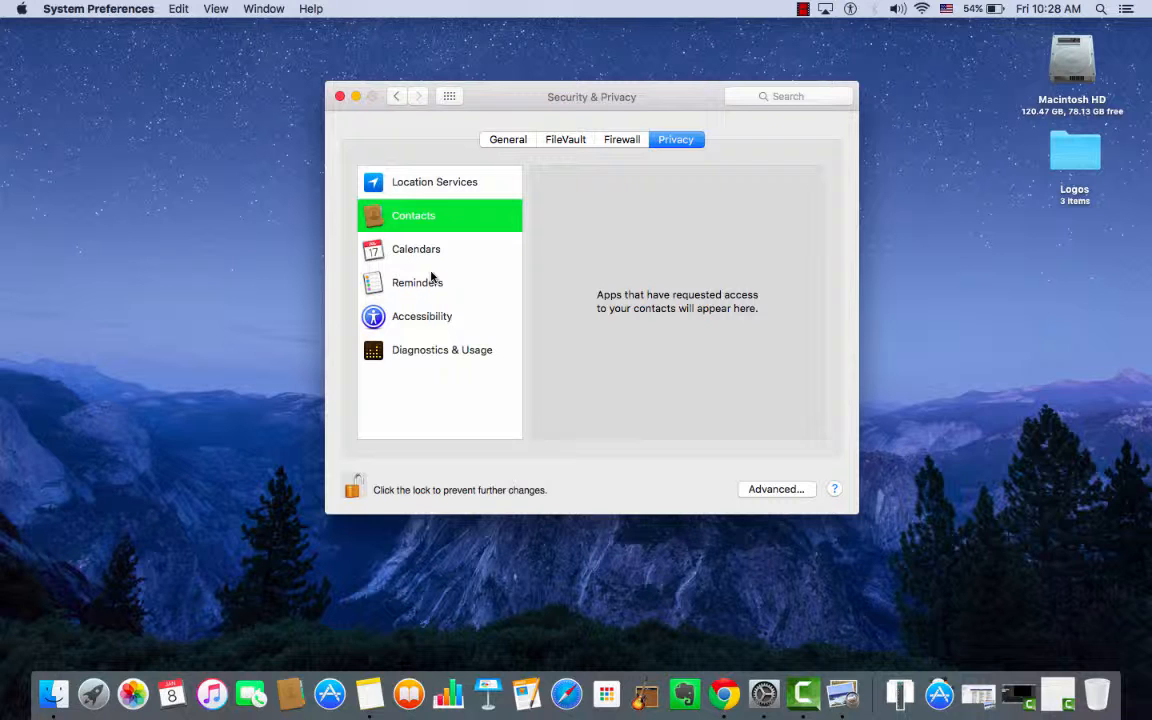
Go back to the General security settings, lock Security & Privacy against further changes, and return to the preferences overview.
{"action": "left_click", "coordinate": [511, 142]}
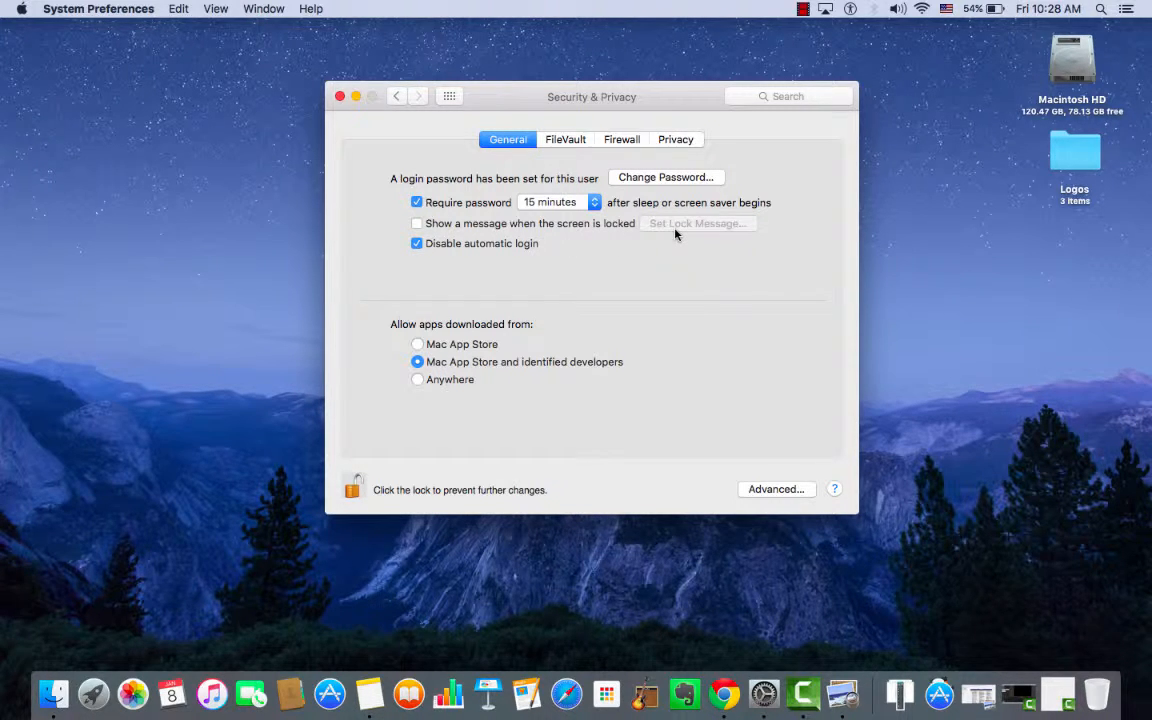
{"action": "left_click", "coordinate": [351, 486]}
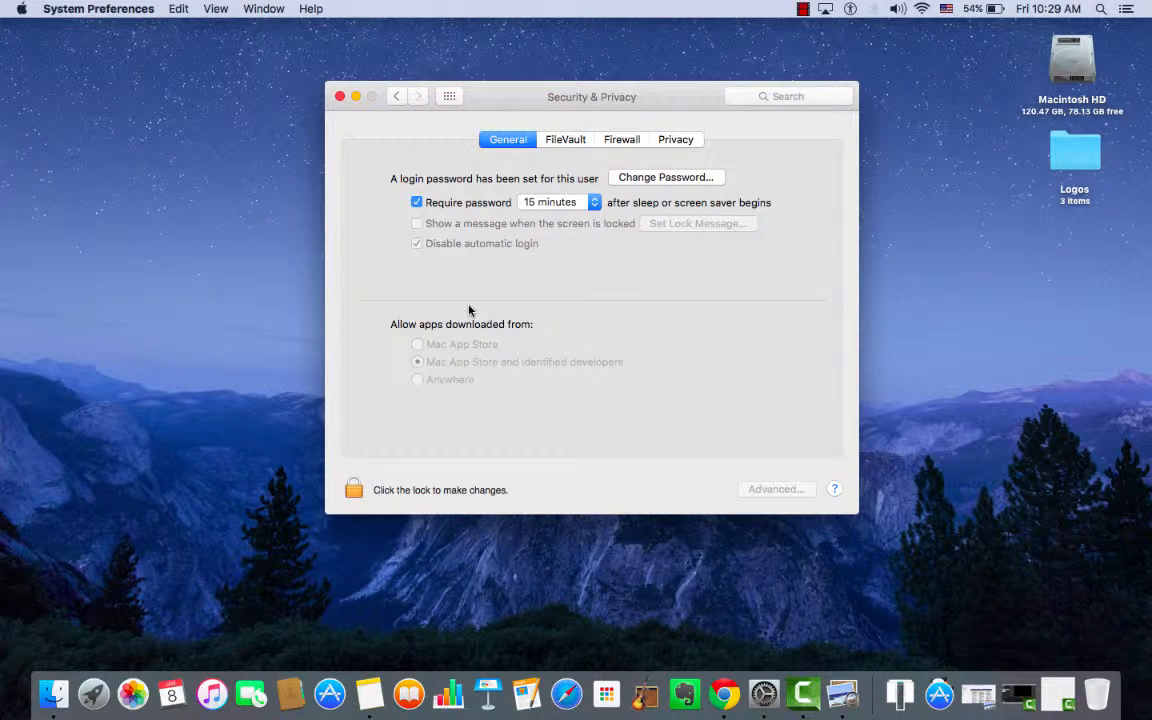
{"action": "left_click", "coordinate": [399, 97]}
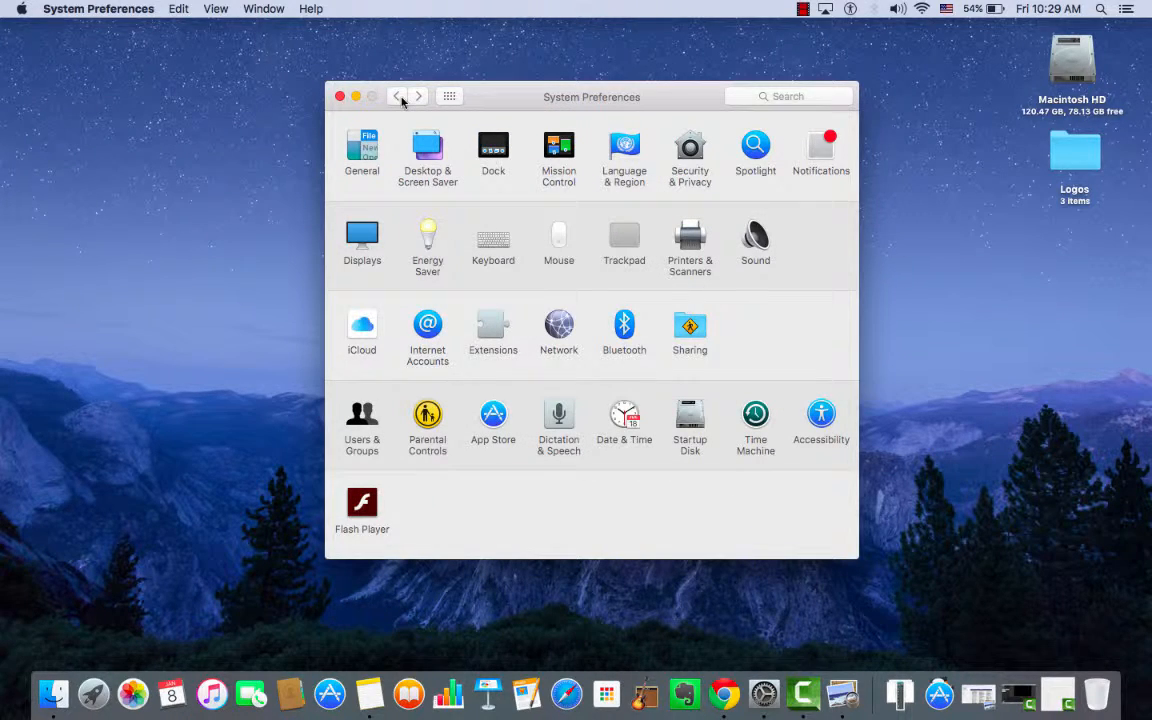
Review the Spotlight preferences, looking through the full list of search result categories and the excluded privacy locations.
{"action": "left_click", "coordinate": [740, 160]}
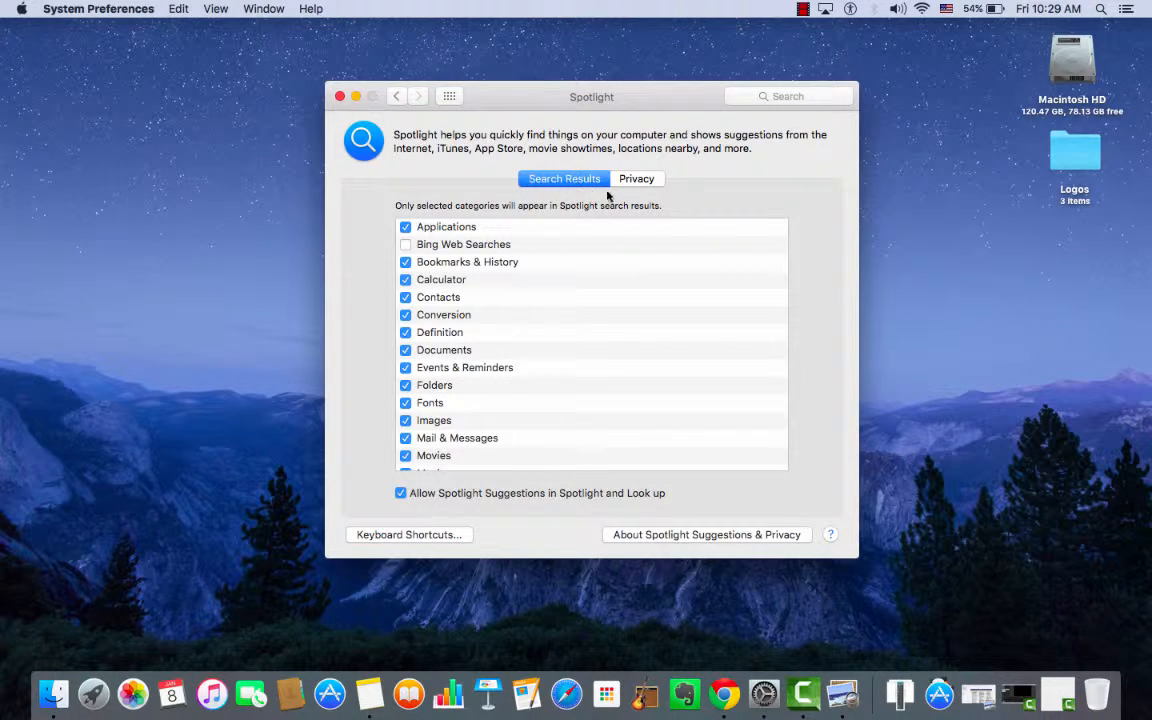
{"action": "scroll", "coordinate": [445, 389], "scroll_direction": "down", "scroll_amount": 5}
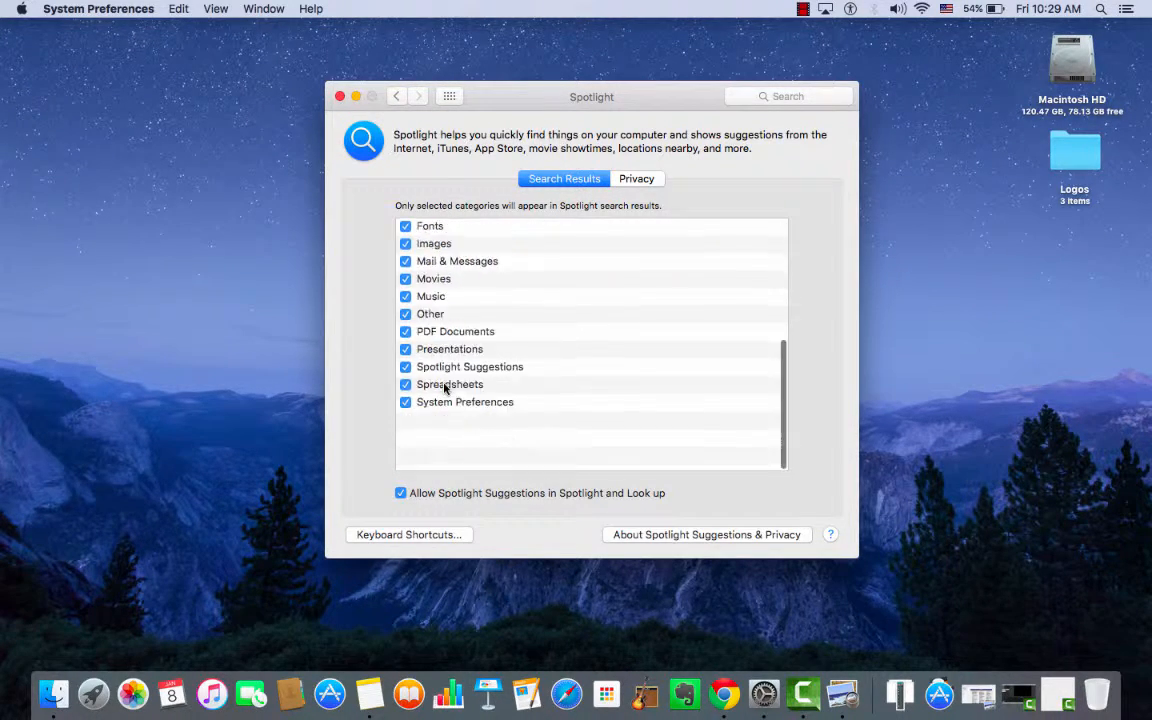
{"action": "scroll", "coordinate": [445, 389], "scroll_direction": "up", "scroll_amount": 5}
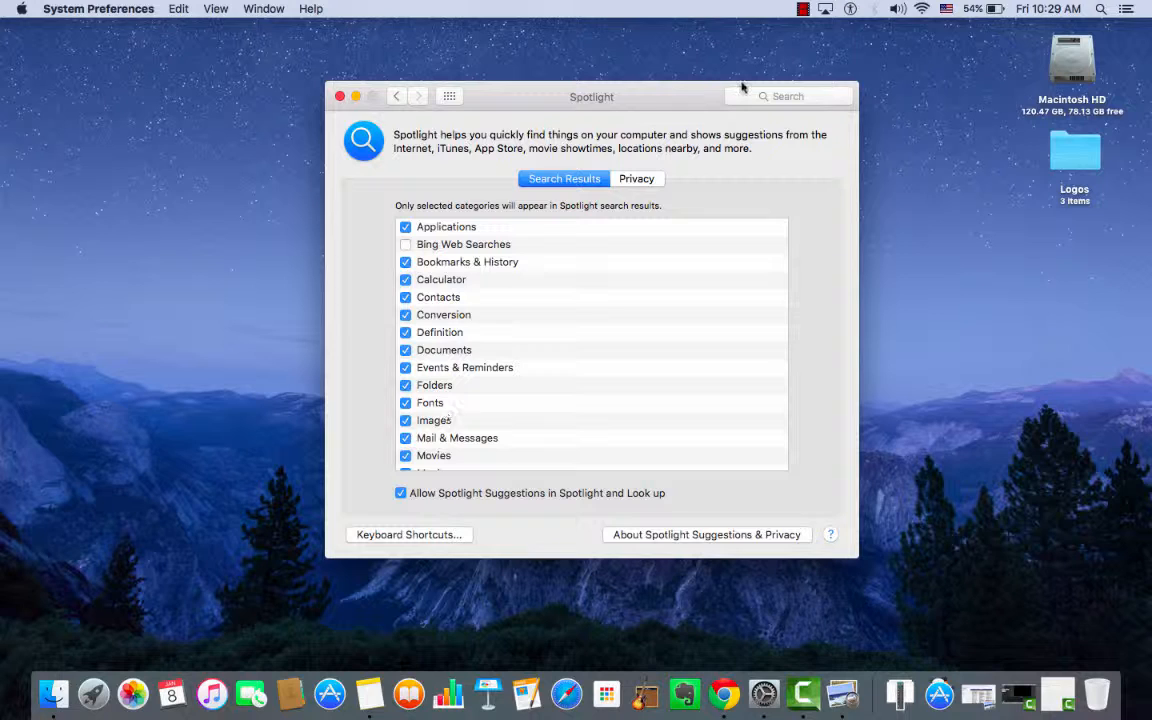
{"action": "left_click", "coordinate": [641, 180]}
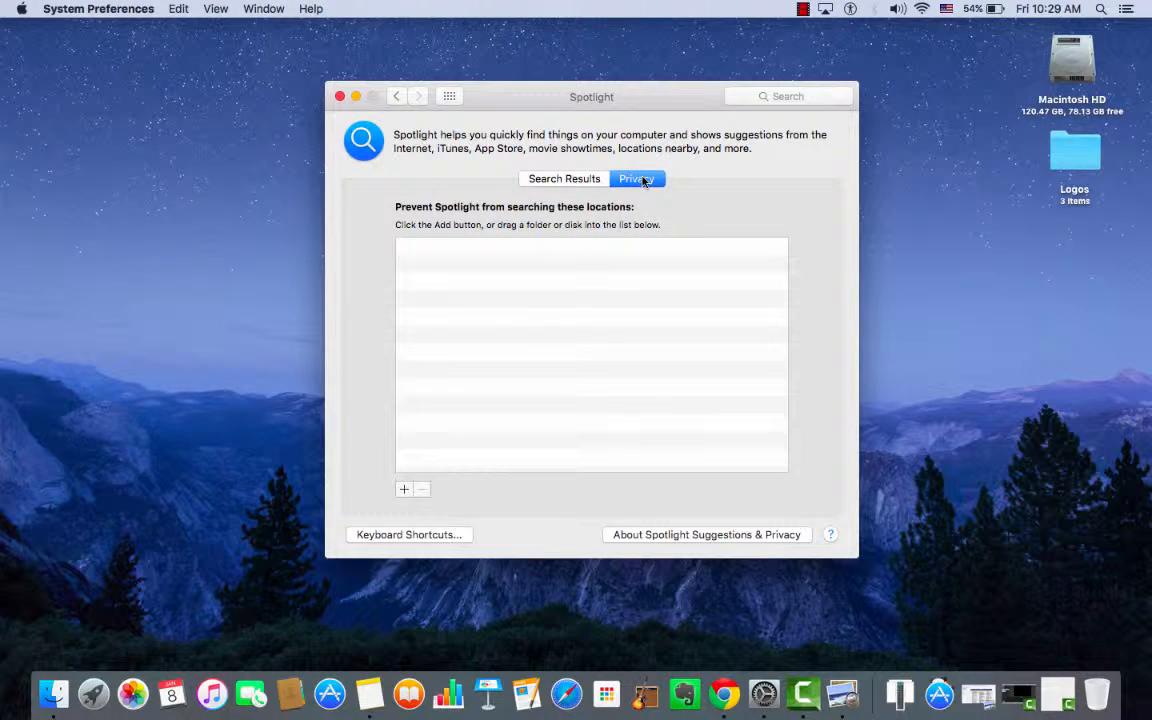
{"action": "left_click", "coordinate": [566, 180]}
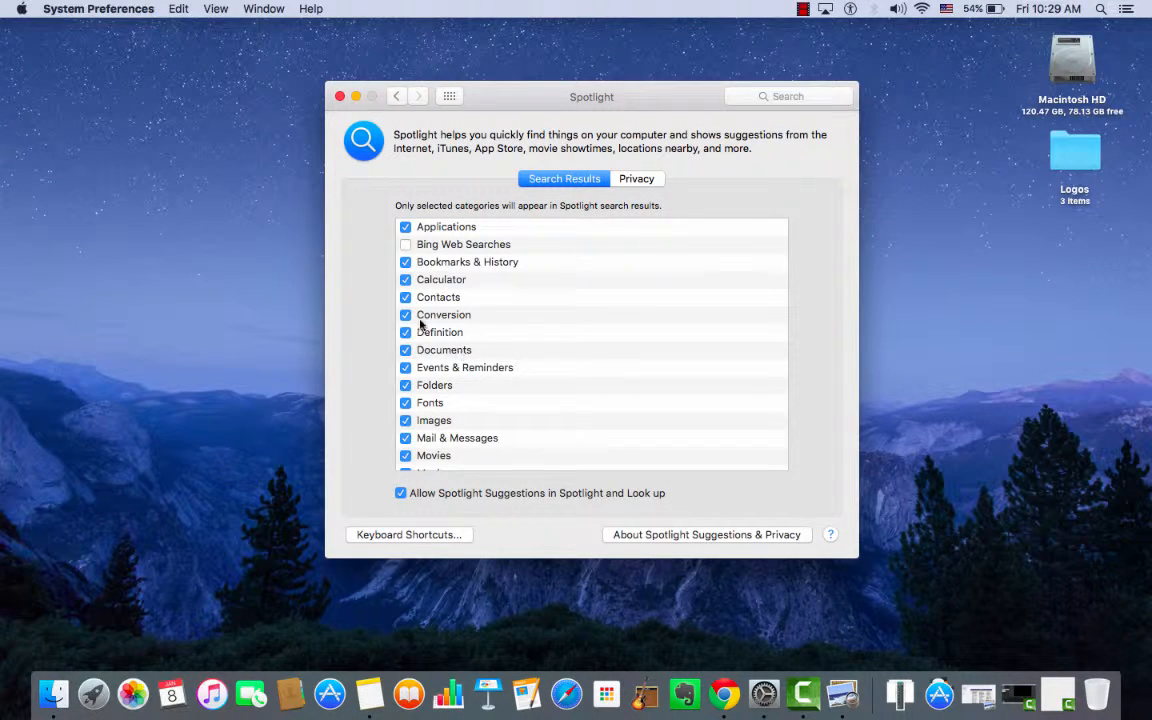
{"action": "scroll", "coordinate": [422, 330], "scroll_direction": "down", "scroll_amount": 5}
{"action": "scroll", "coordinate": [420, 360], "scroll_direction": "up", "scroll_amount": 5}
Search the Mac with Spotlight for "garage", look through the results, and clear and dismiss the search.
{"action": "left_click", "coordinate": [1104, 8]}
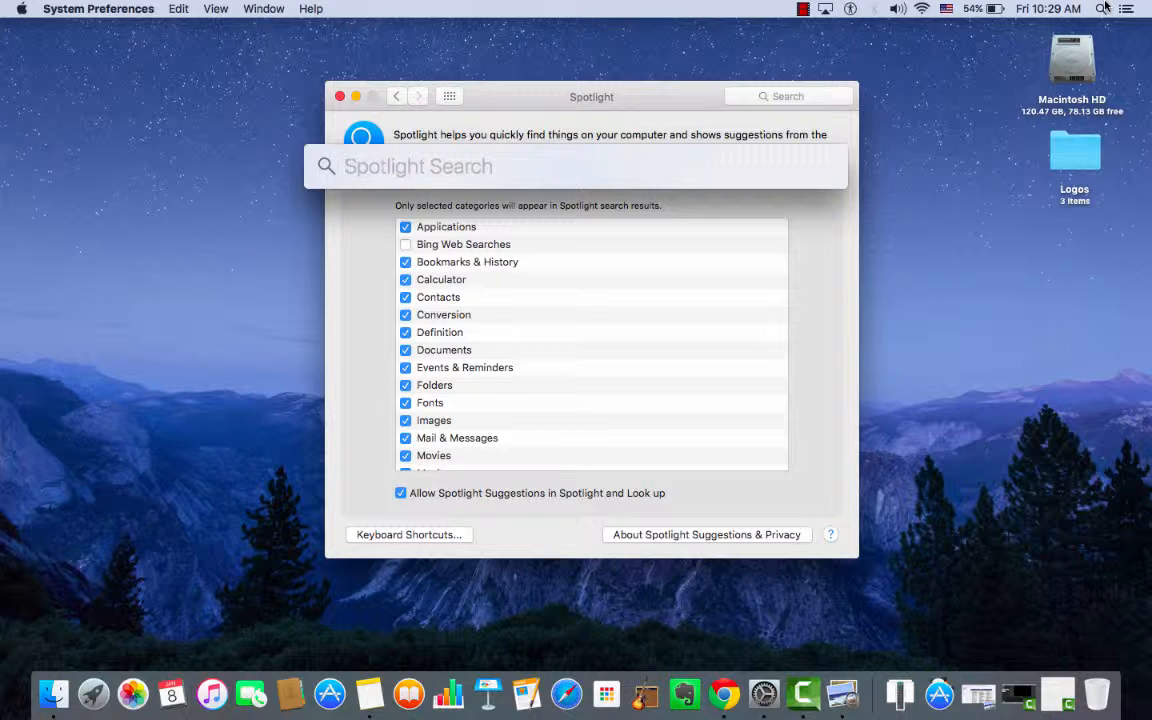
{"action": "type", "text": "garage"}
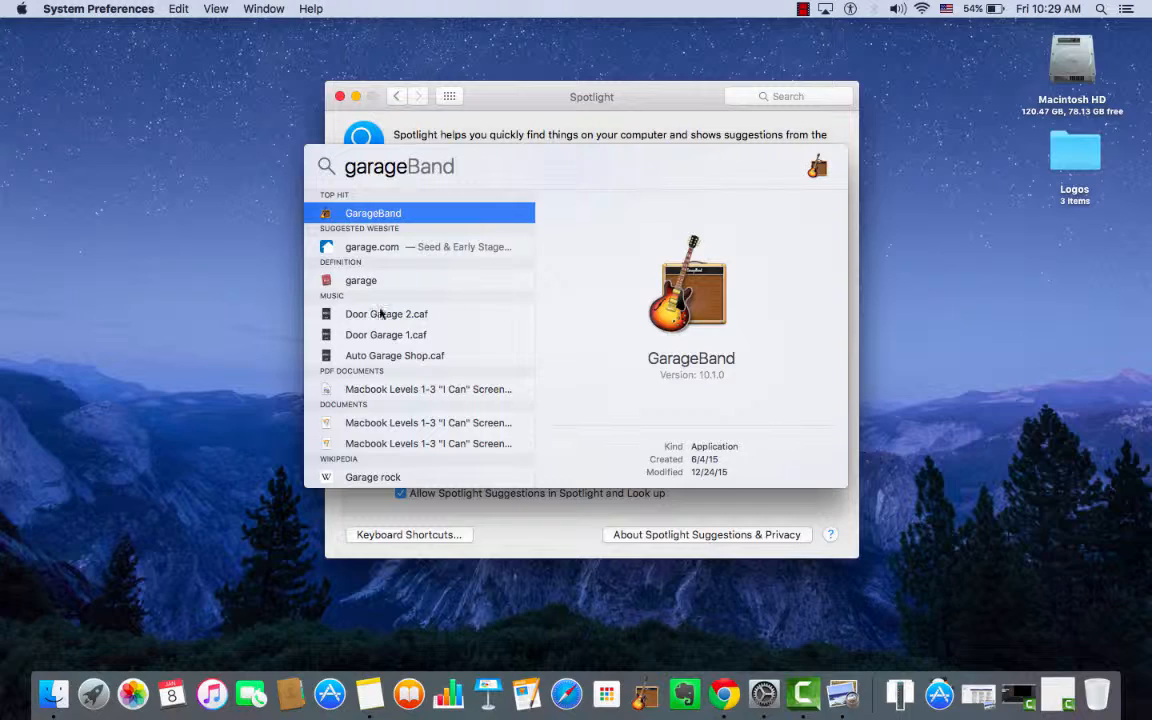
{"action": "scroll", "coordinate": [383, 320], "scroll_direction": "down", "scroll_amount": 5}
{"action": "scroll", "coordinate": [388, 347], "scroll_direction": "up", "scroll_amount": 5}
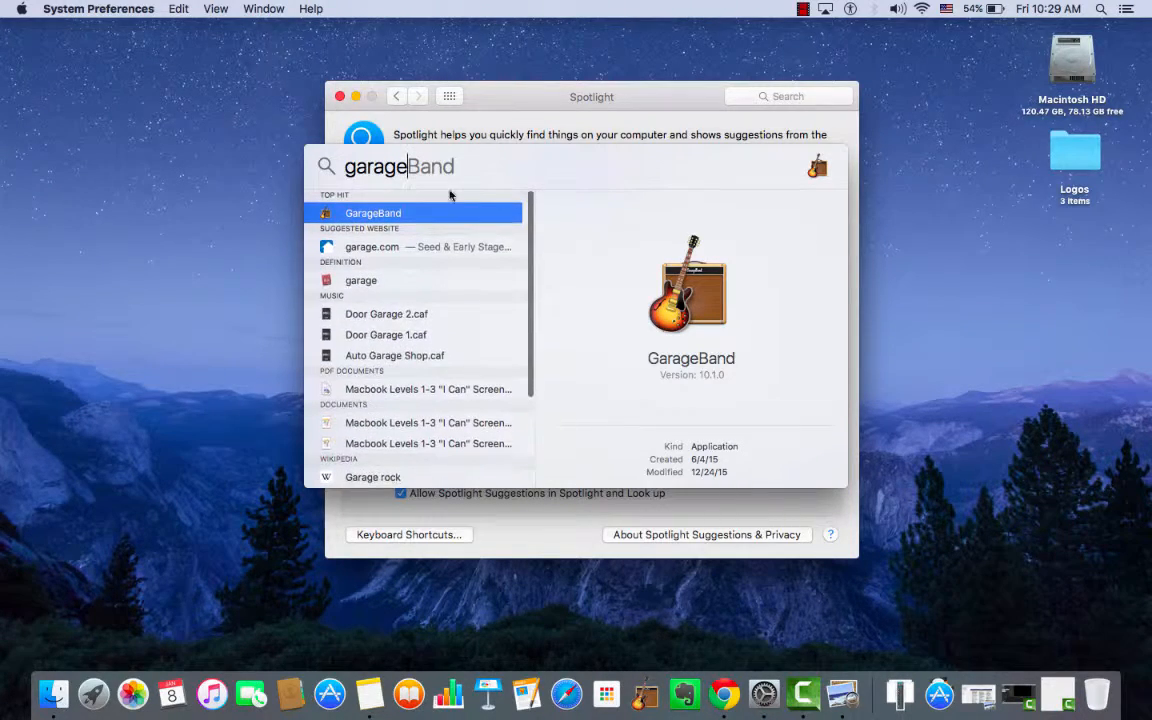
{"action": "key", "text": "BackSpace"}
{"action": "key", "text": "BackSpace"}
{"action": "key", "text": "BackSpace"}
{"action": "key", "text": "BackSpace"}
{"action": "key", "text": "BackSpace"}
{"action": "key", "text": "BackSpace"}
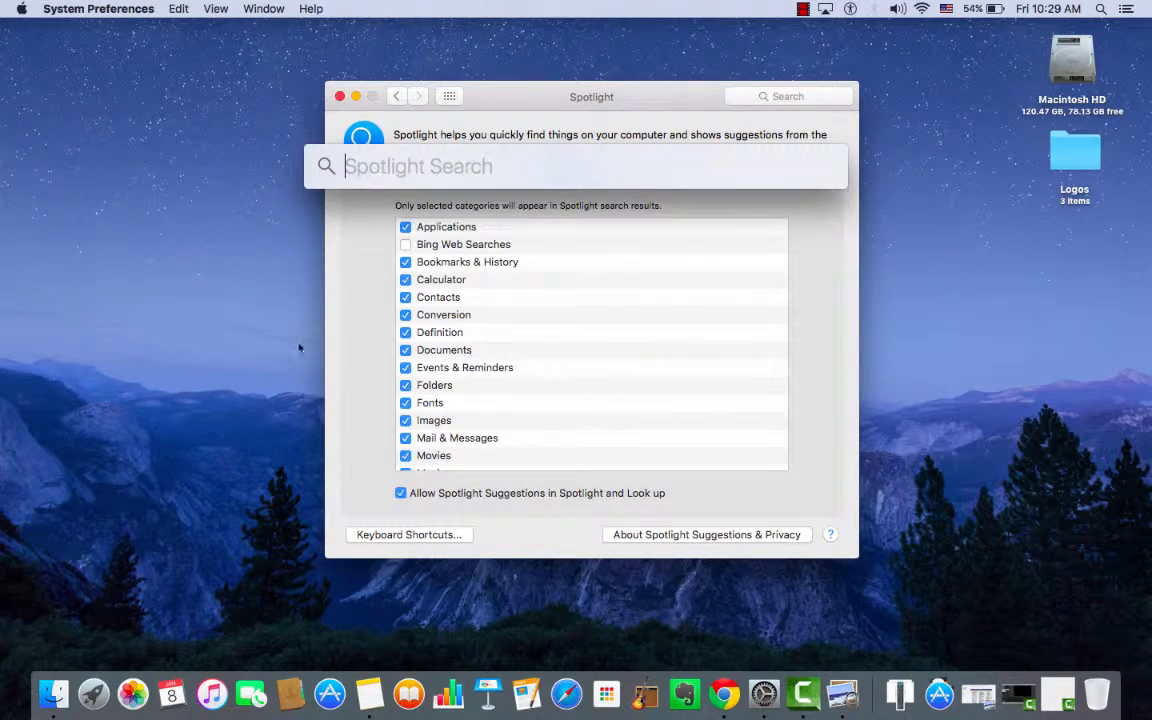
{"action": "left_click", "coordinate": [223, 339]}
{"action": "left_click", "coordinate": [432, 180]}
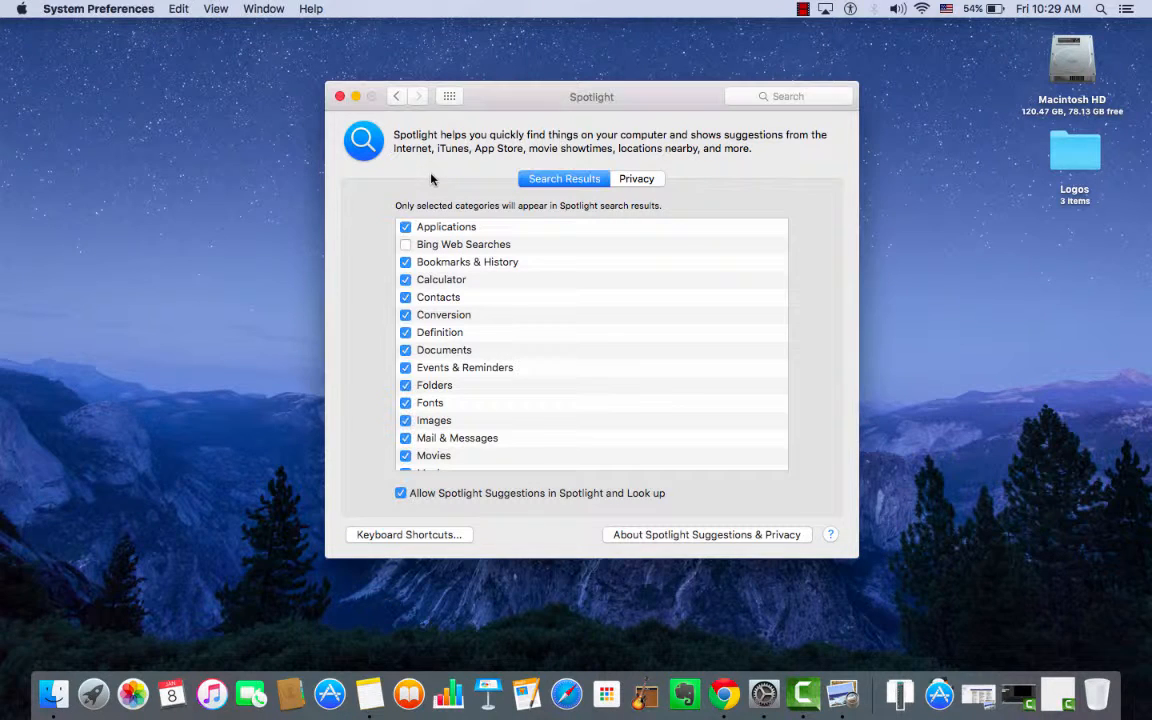
Show and dismiss the empty Spotlight search field once more, and return to the preferences overview.
{"action": "left_click", "coordinate": [1104, 8]}
{"action": "left_click", "coordinate": [1104, 8]}
{"action": "left_click", "coordinate": [394, 97]}
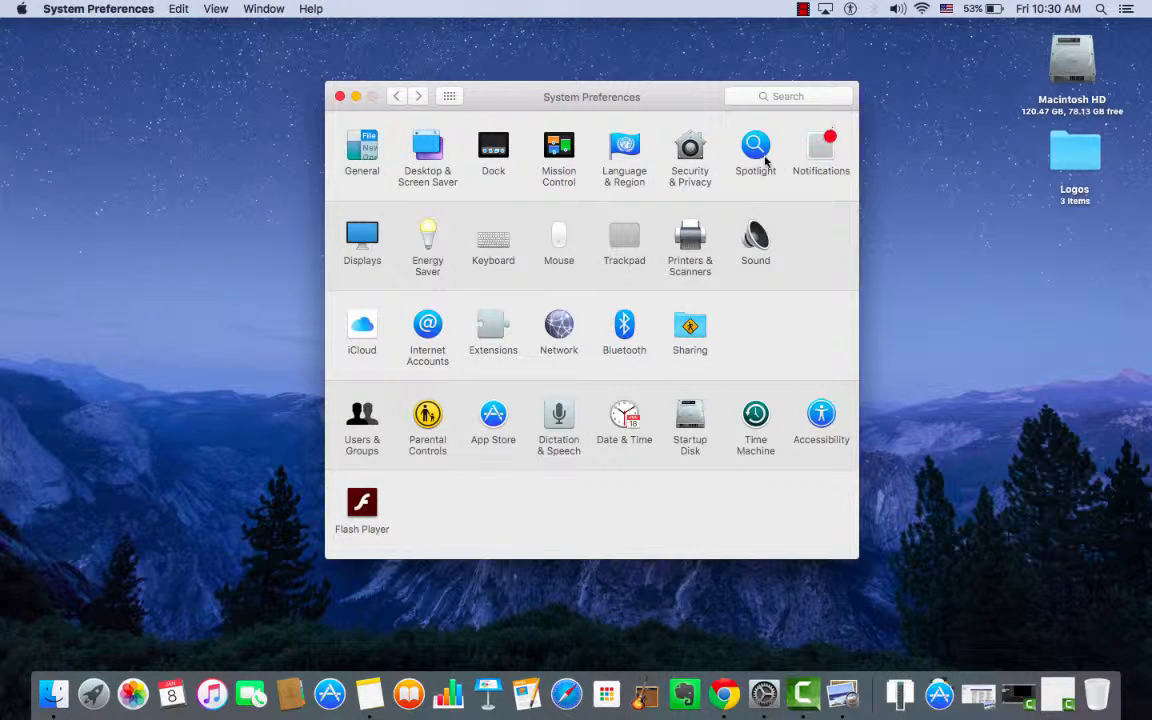
Open the Notifications preferences and look through the Do Not Disturb options and the full list of apps.
{"action": "left_click", "coordinate": [825, 147]}
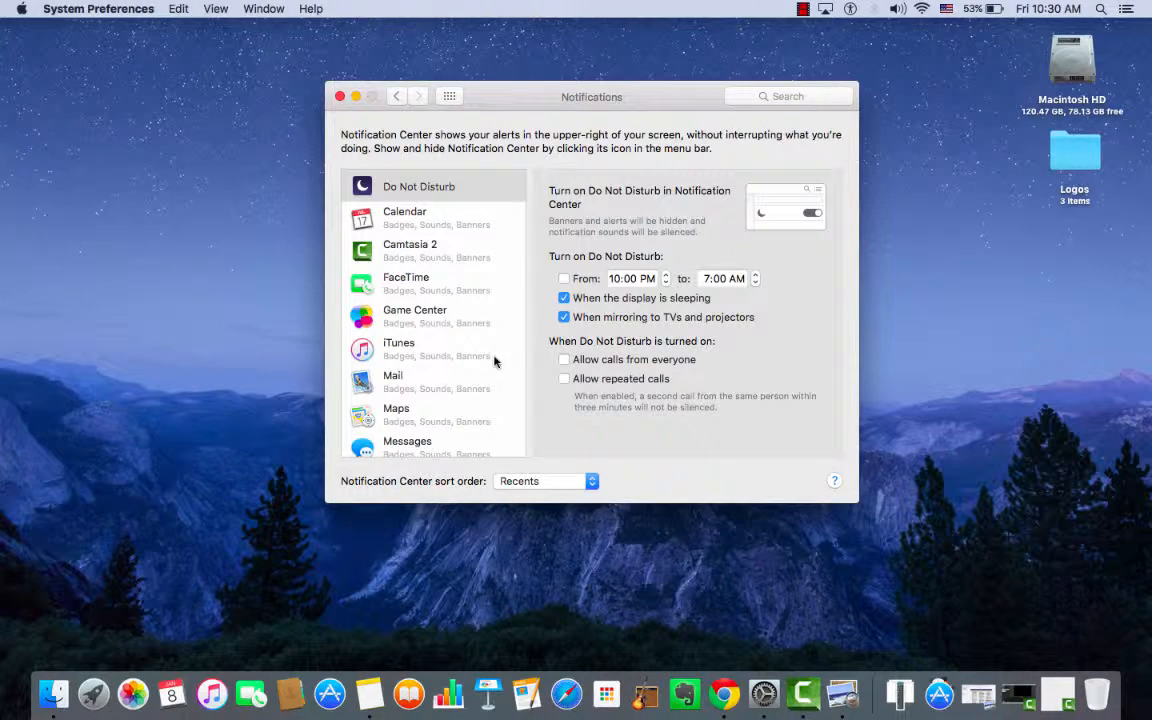
{"action": "scroll", "coordinate": [411, 320], "scroll_direction": "down", "scroll_amount": 5}
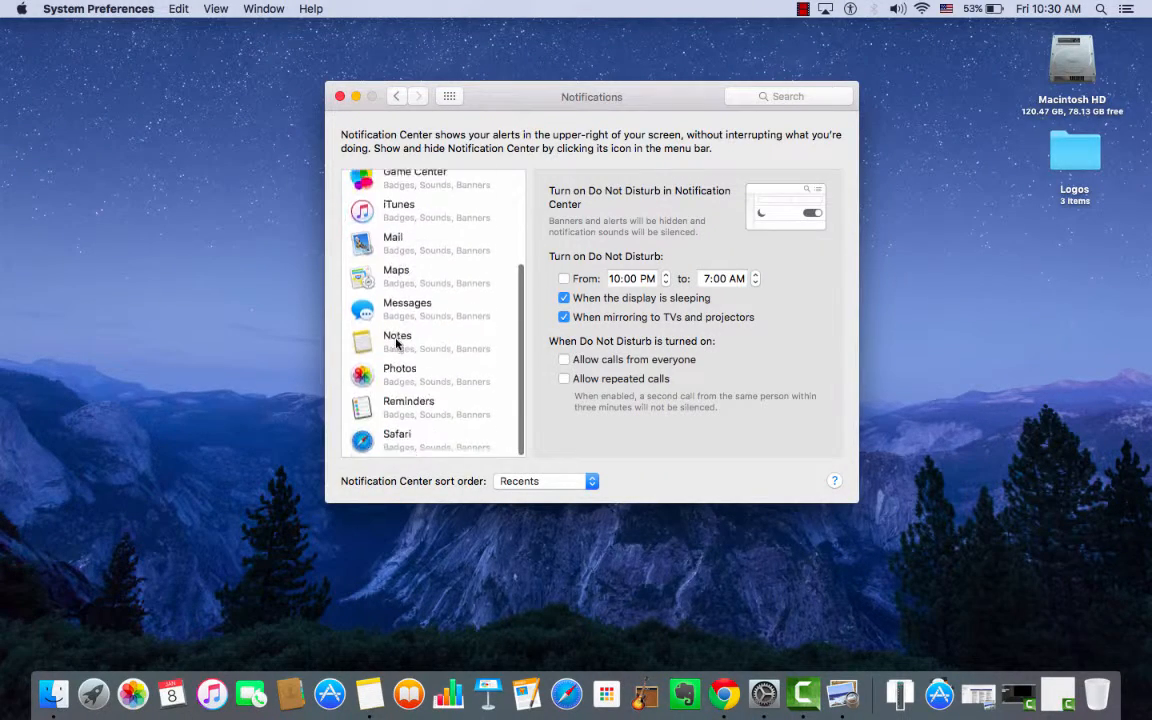
{"action": "scroll", "coordinate": [406, 266], "scroll_direction": "up", "scroll_amount": 5}
{"action": "left_click", "coordinate": [396, 96]}
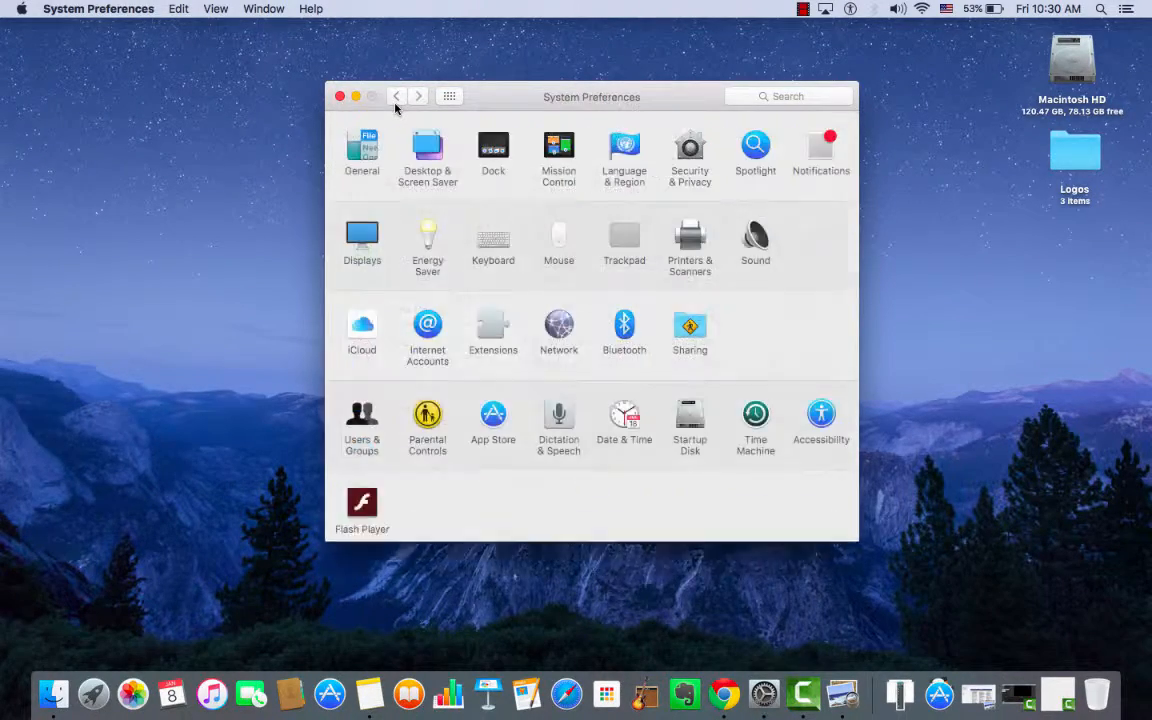
{"action": "left_click", "coordinate": [420, 98]}
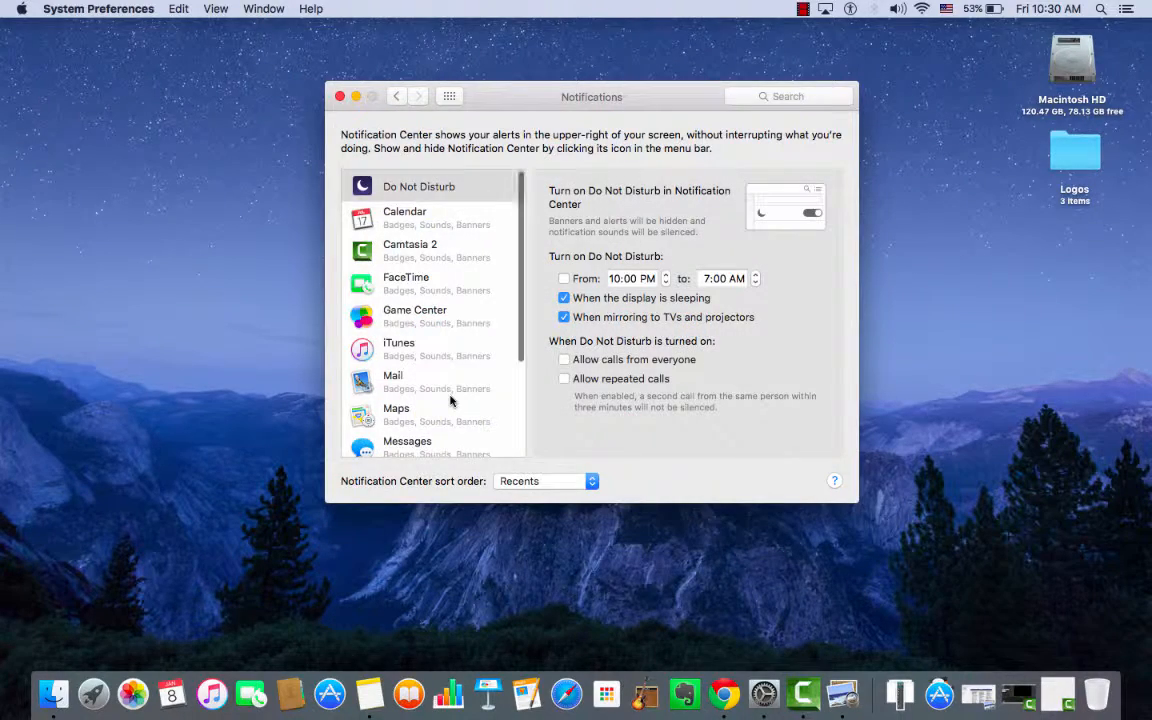
{"action": "scroll", "coordinate": [450, 397], "scroll_direction": "down", "scroll_amount": 3}
{"action": "scroll", "coordinate": [450, 400], "scroll_direction": "down", "scroll_amount": 2}
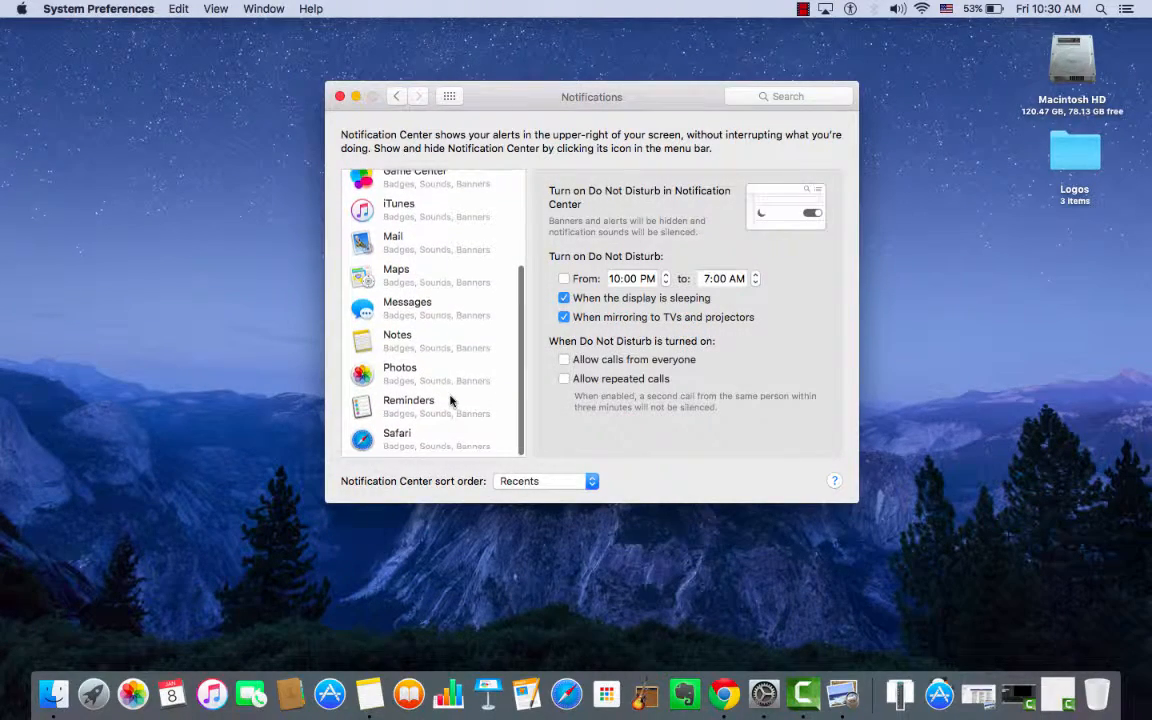
View the notification settings for iTunes and Calendar, and browse the rest of the app list.
{"action": "left_click", "coordinate": [473, 218]}
{"action": "scroll", "coordinate": [473, 218], "scroll_direction": "up", "scroll_amount": 3}
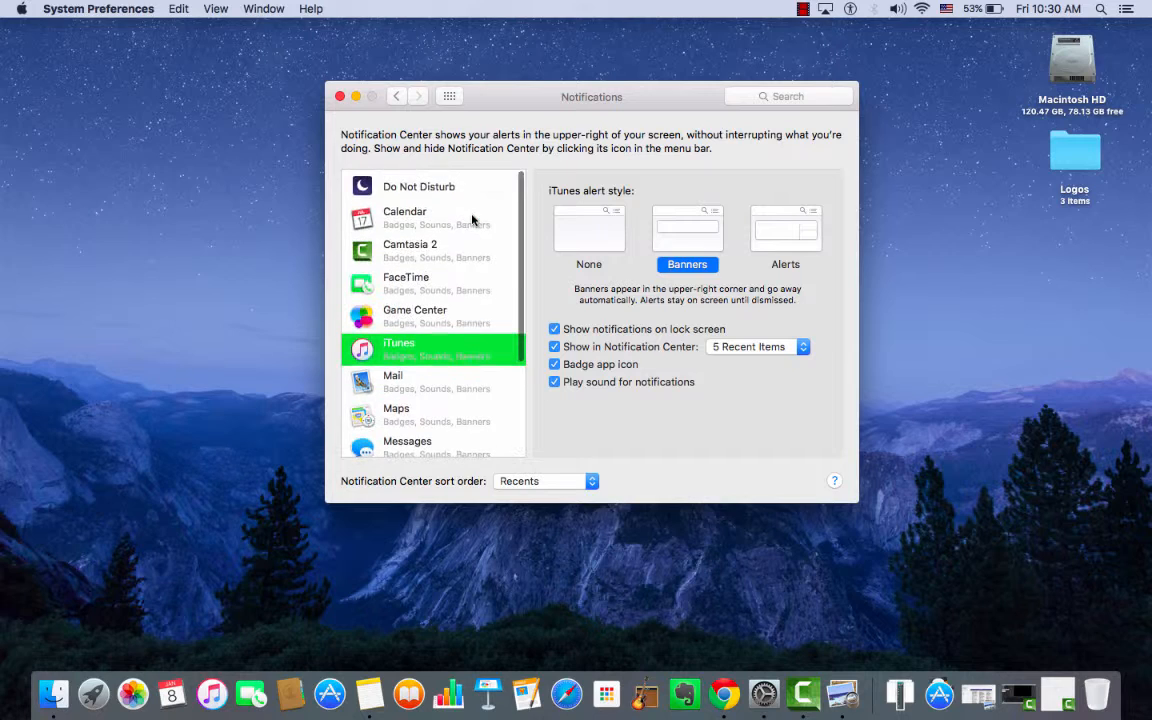
{"action": "left_click", "coordinate": [472, 219]}
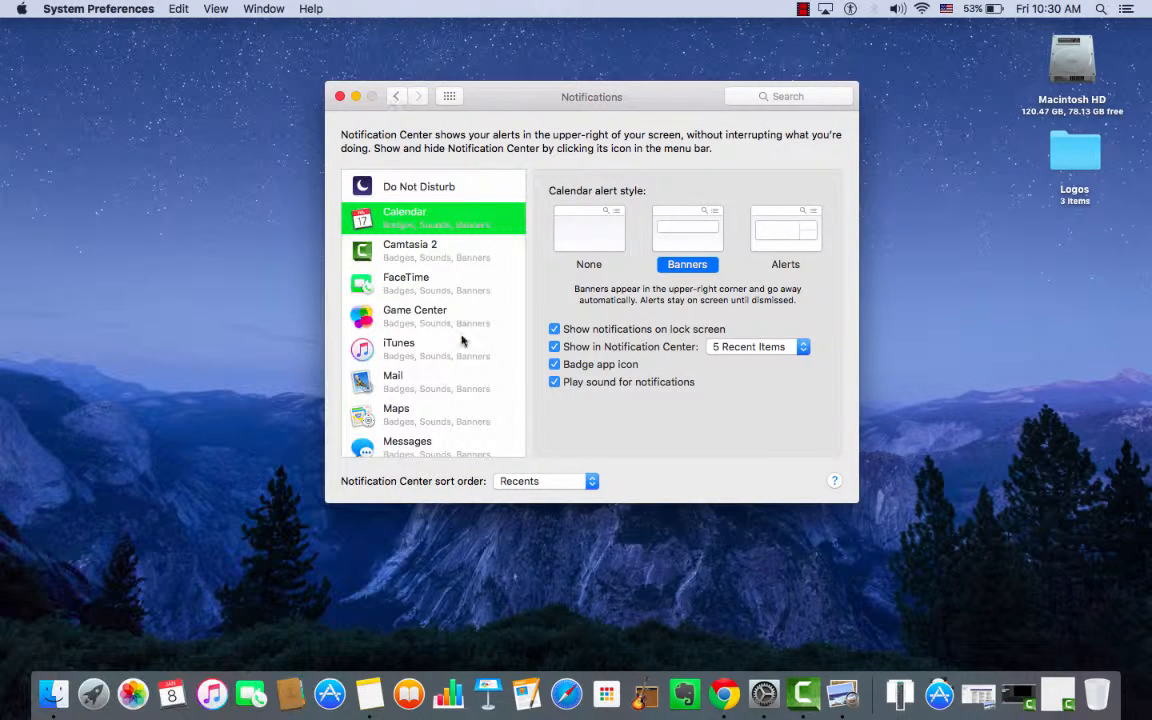
{"action": "scroll", "coordinate": [462, 341], "scroll_direction": "down", "scroll_amount": 5}
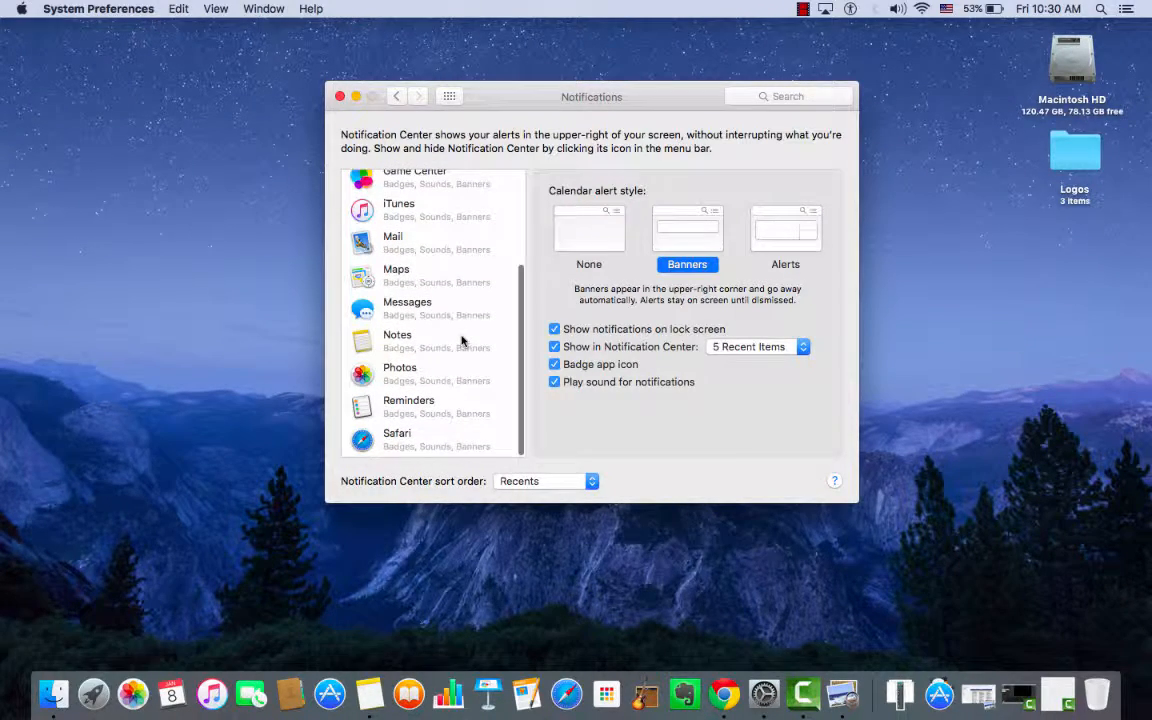
{"action": "scroll", "coordinate": [462, 341], "scroll_direction": "up", "scroll_amount": 5}
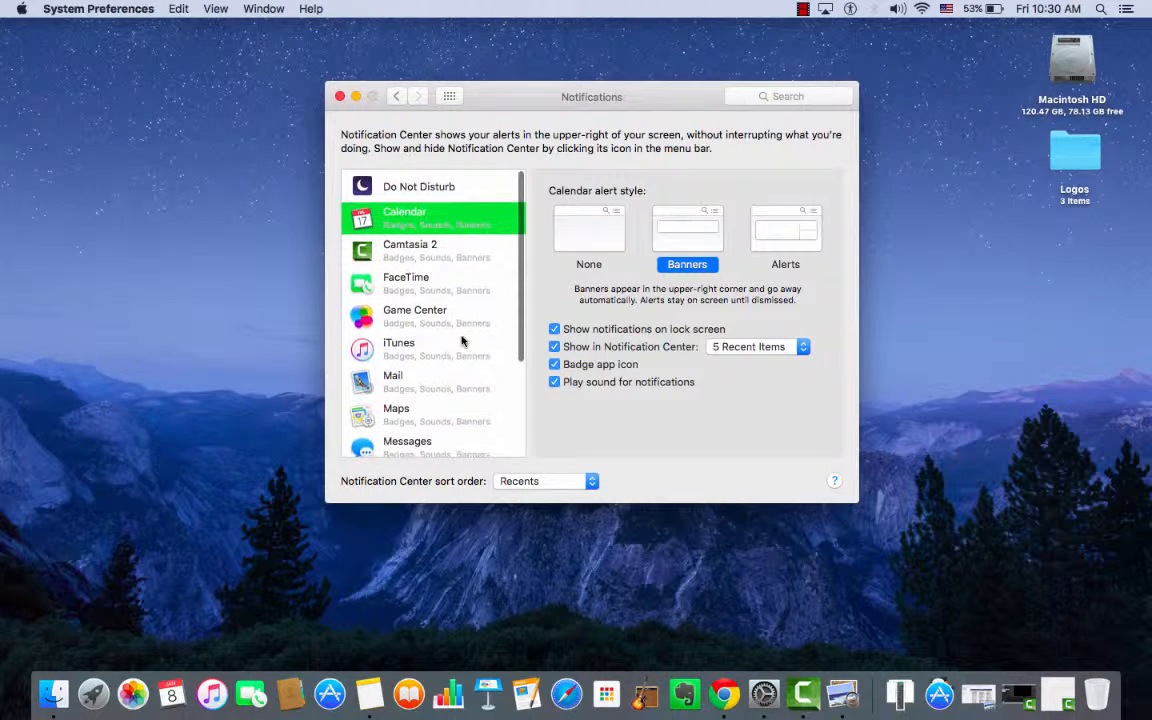